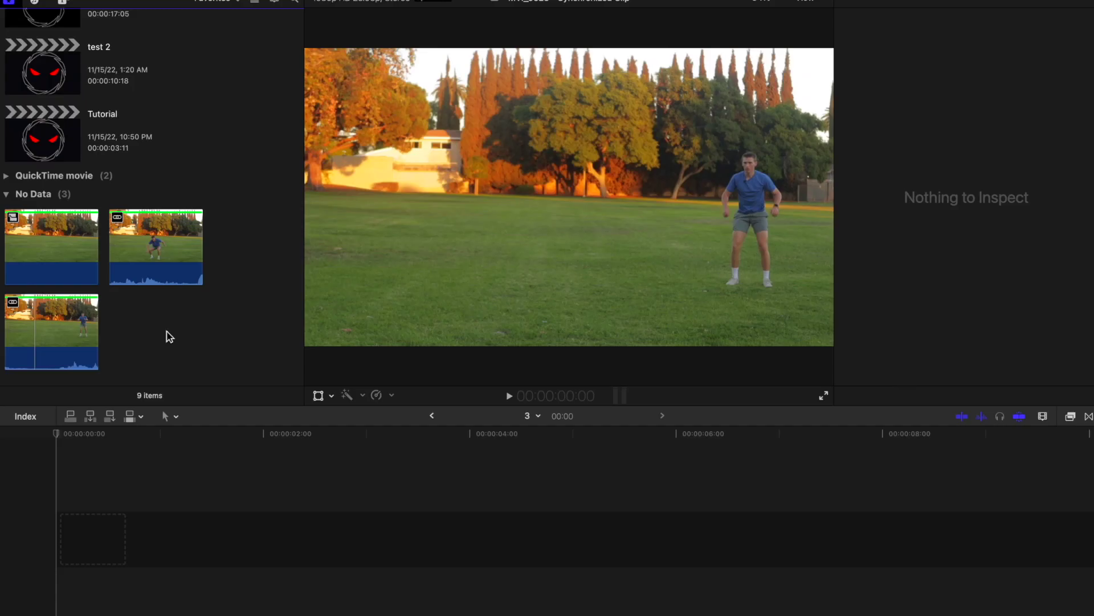
- Select the synchronized take MVI_5628 in the browser
left_click(55, 329)
- Append the take to the timeline, name it Shot A, and trim its end to the playhead
key("e")
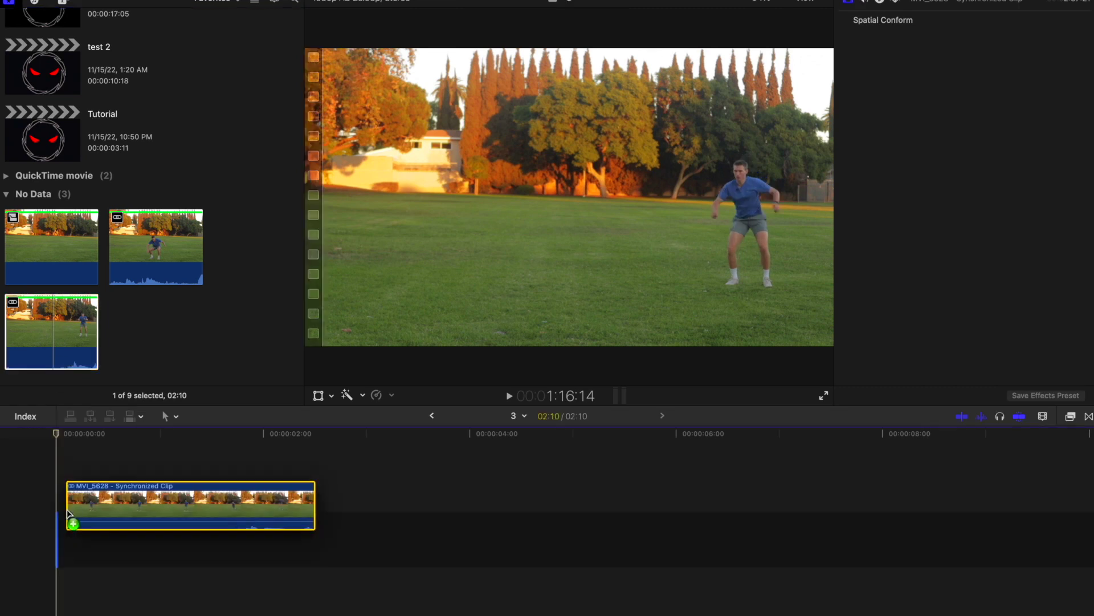
right_click(94, 533)
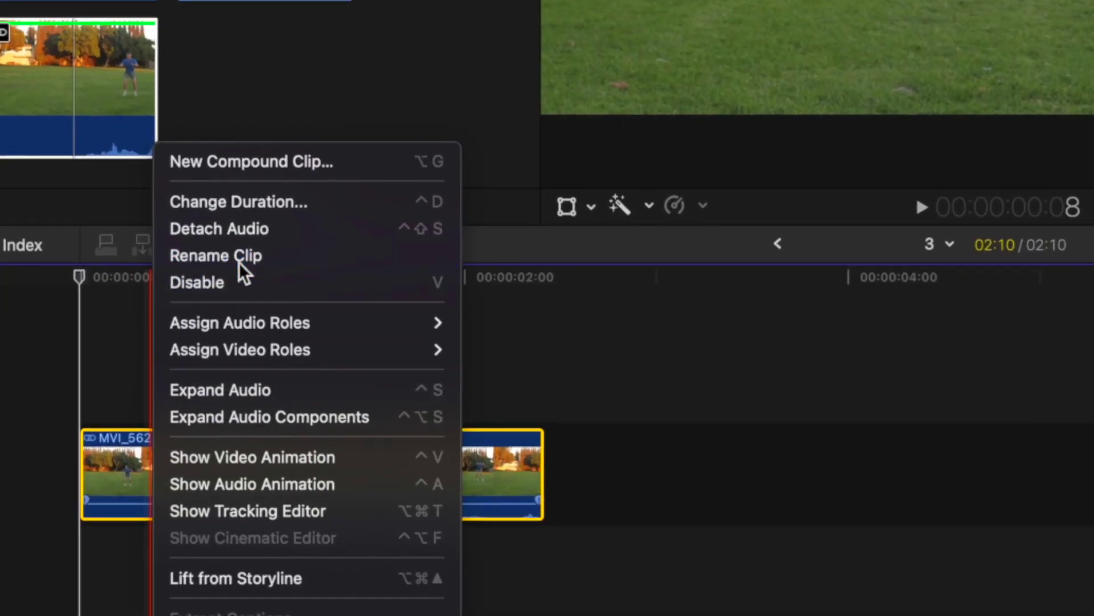
left_click(210, 304)
type("Shot A")
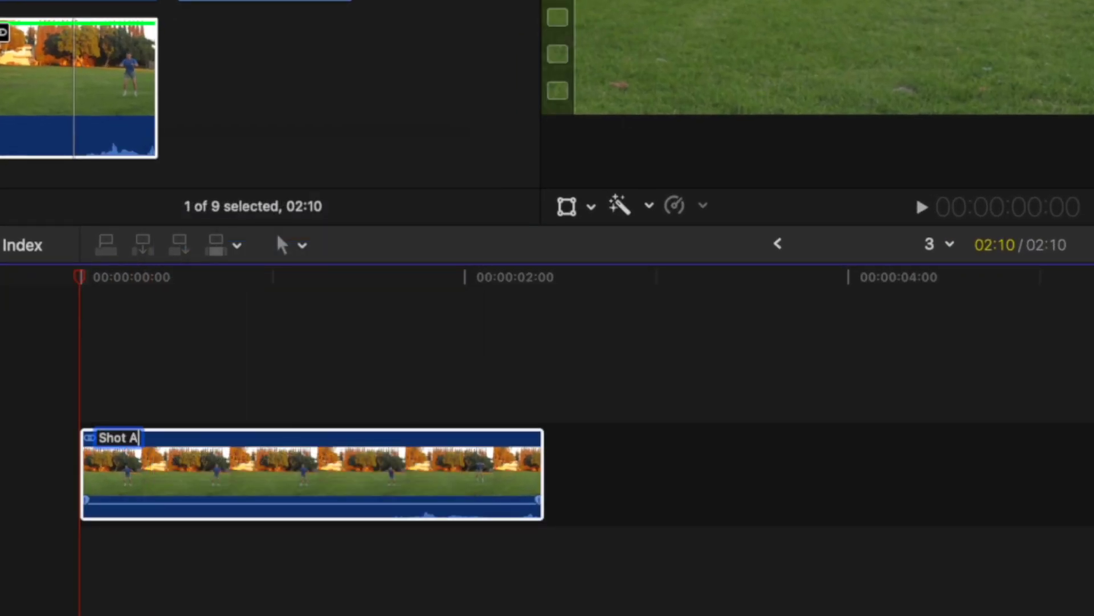
key("Return")
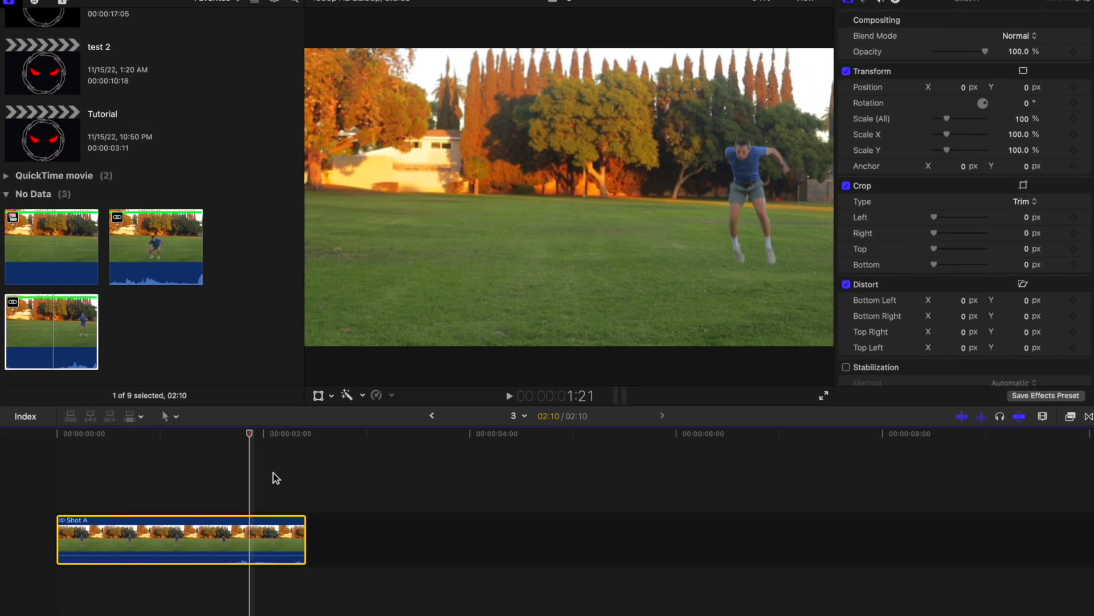
key("alt+bracketright")
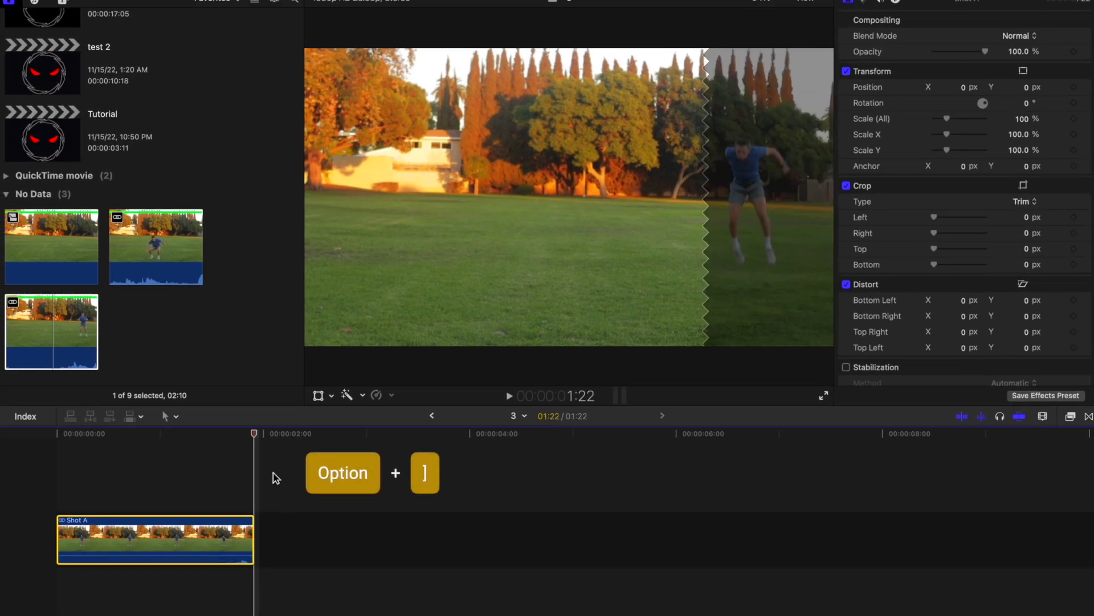
- Place the Clean Plate clip after Shot A and set its duration to 10 frames
left_click(59, 262)
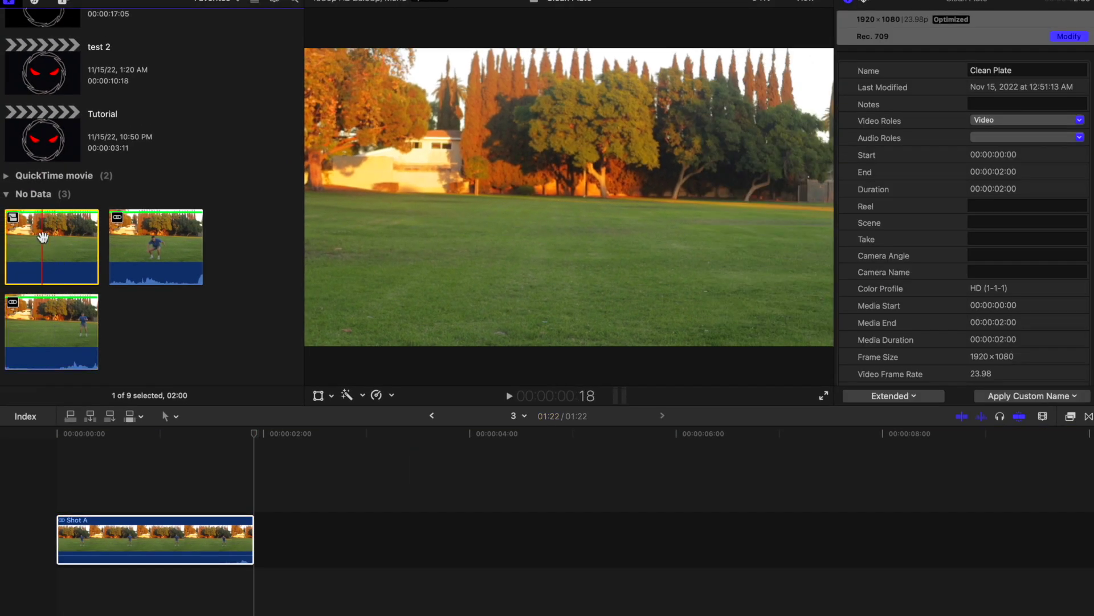
left_click_drag(43, 237, 279, 527)
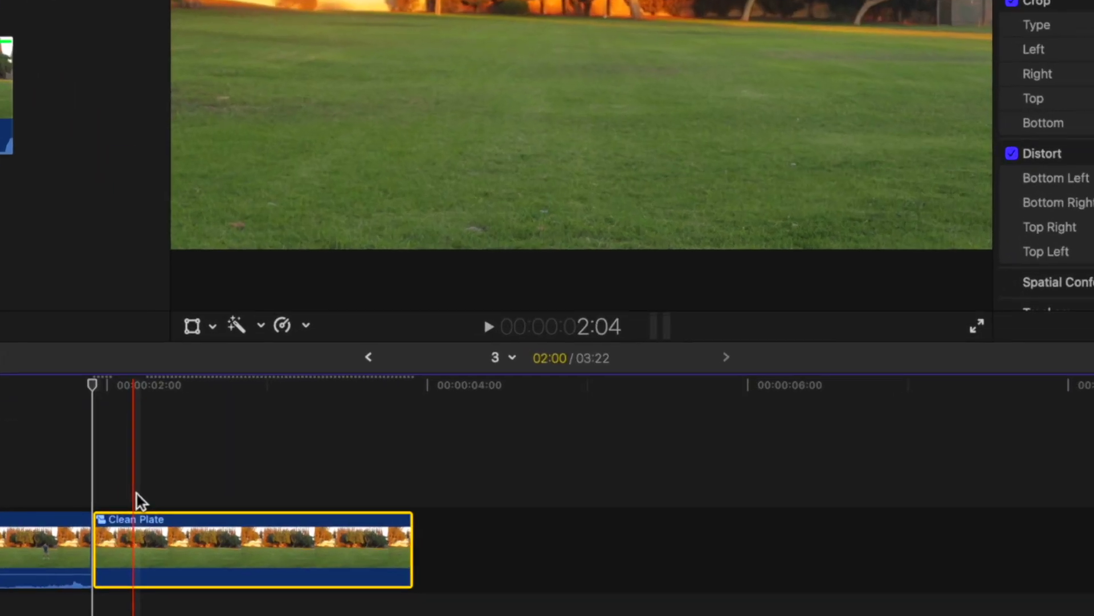
key("ctrl+d")
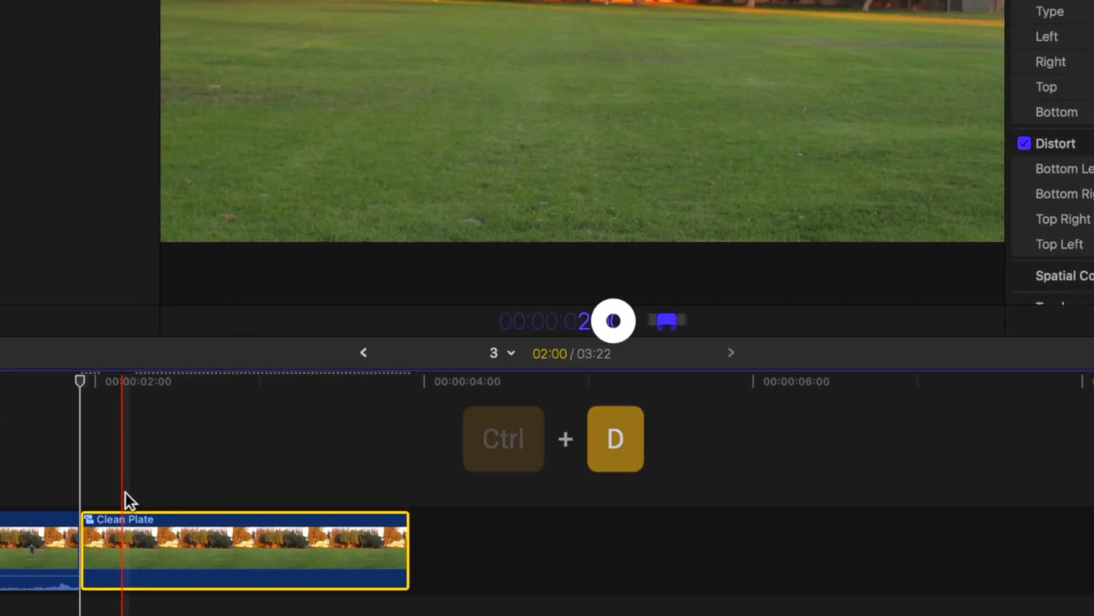
type("10")
key("Return")
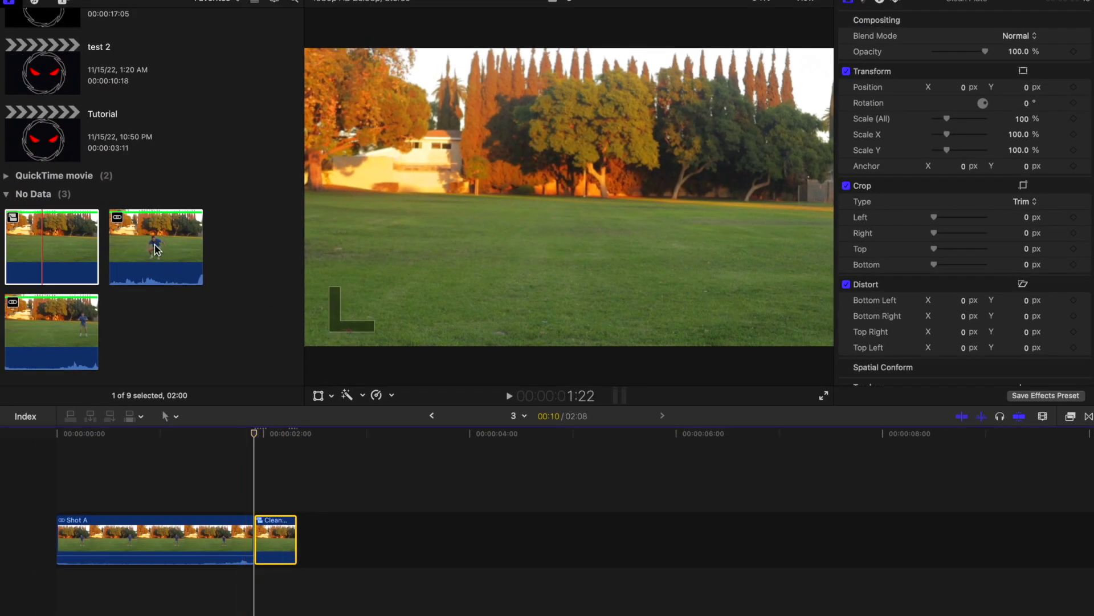
- Add the second take after Clean Plate, name it Shot B, and trim its start to the playhead
left_click(154, 248)
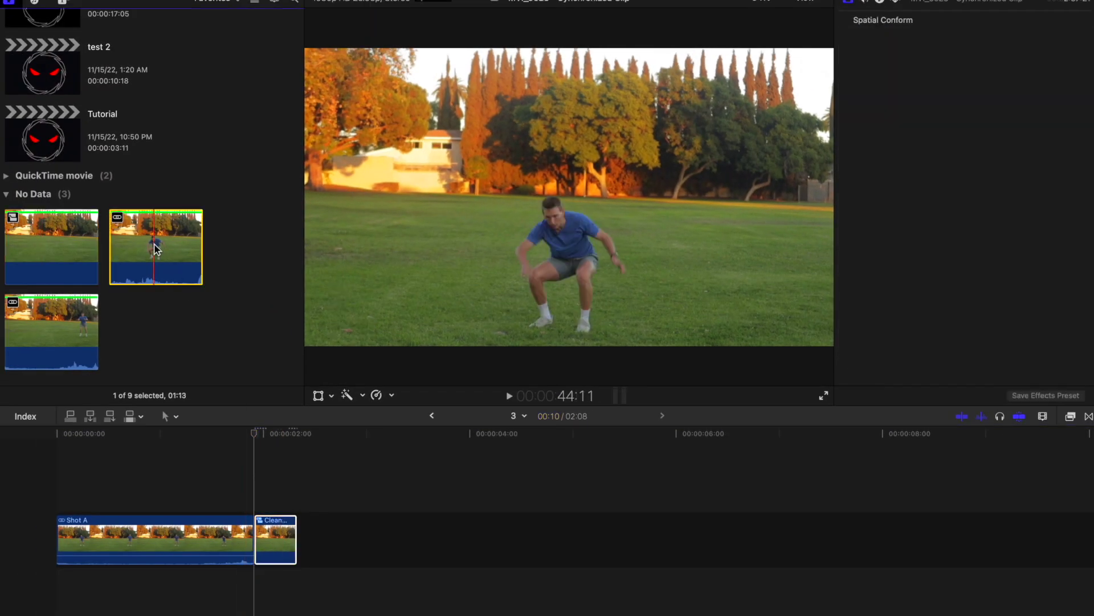
left_click_drag(218, 322, 306, 526)
right_click(307, 525)
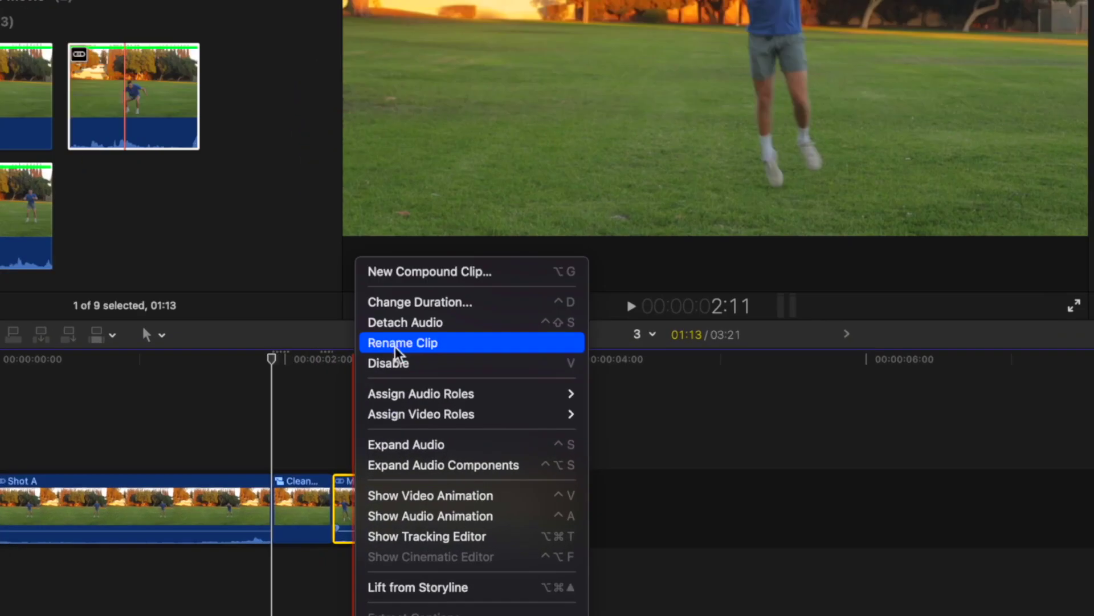
left_click(345, 423)
type("Shot B")
key("Return")
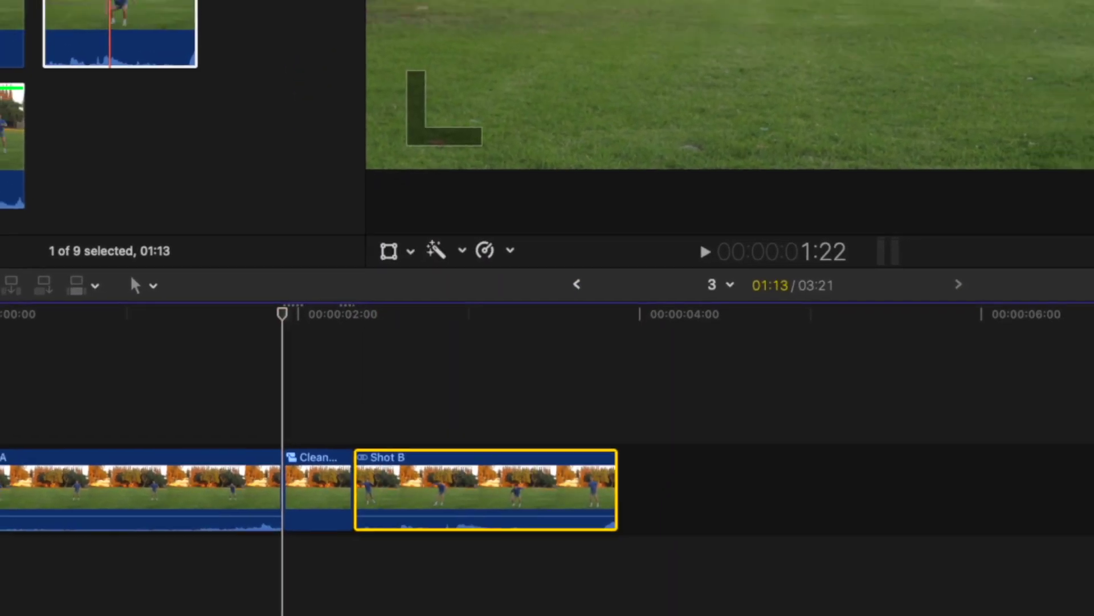
key("alt+bracketleft")
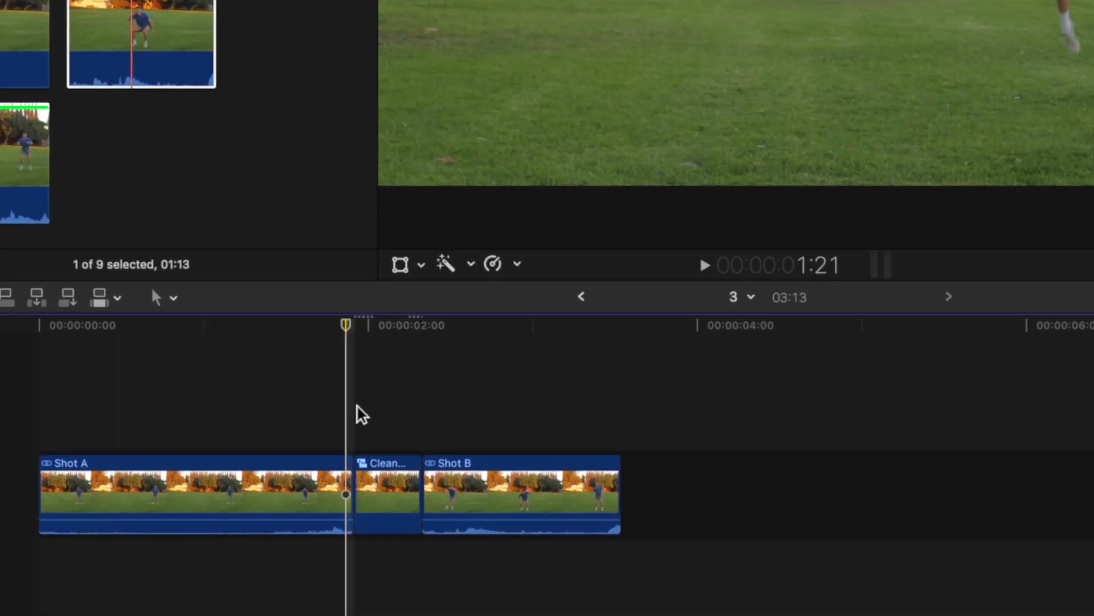
- Insert a two-frame freeze frame of Shot A's last frame named Cutout A
left_click(284, 530)
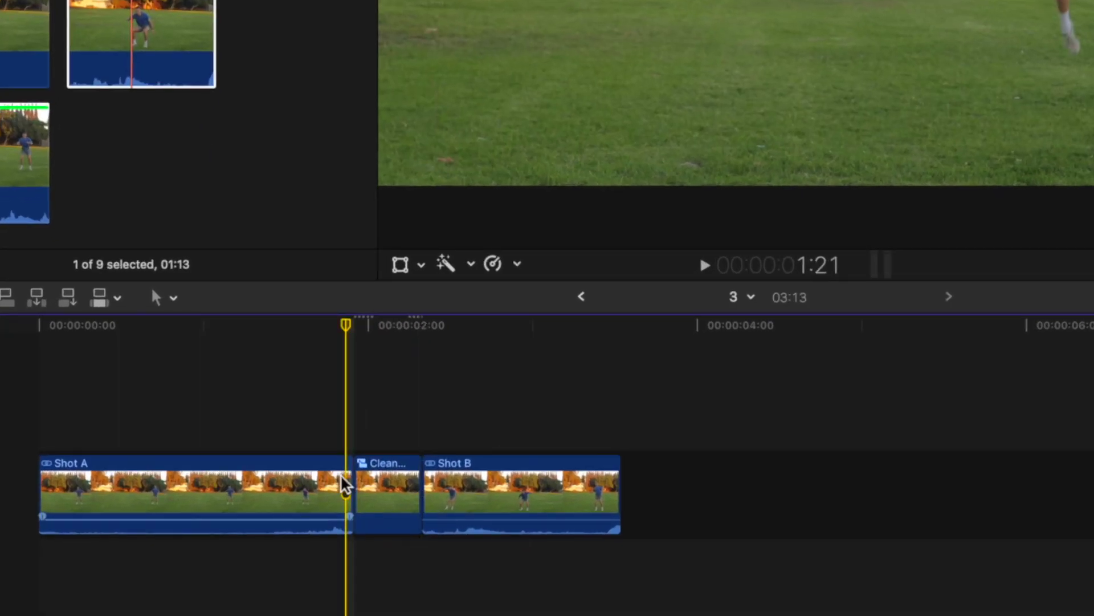
key("alt+f")
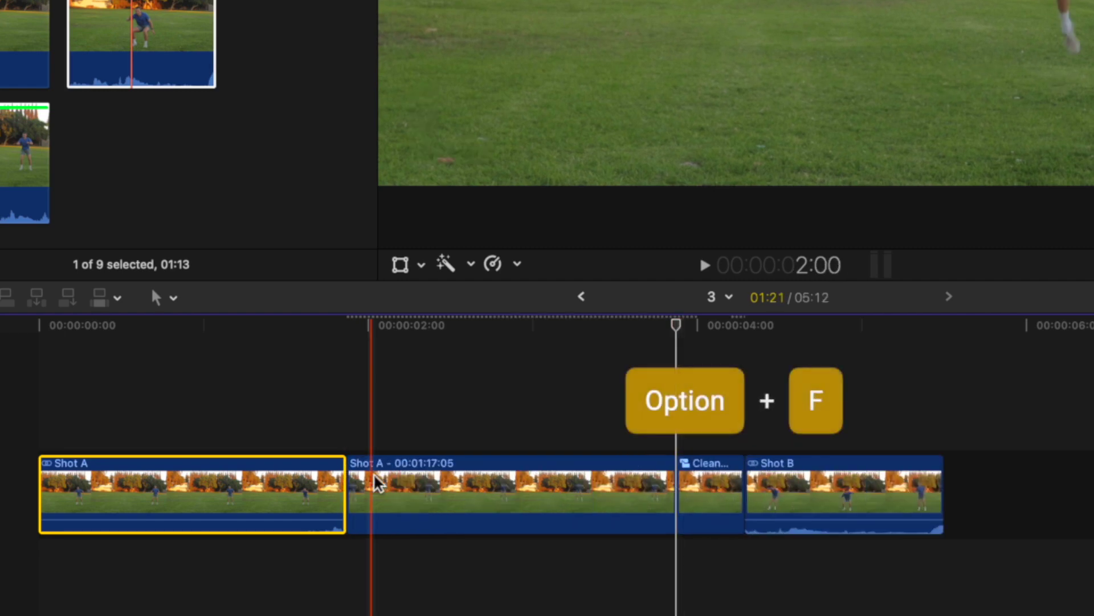
right_click(376, 483)
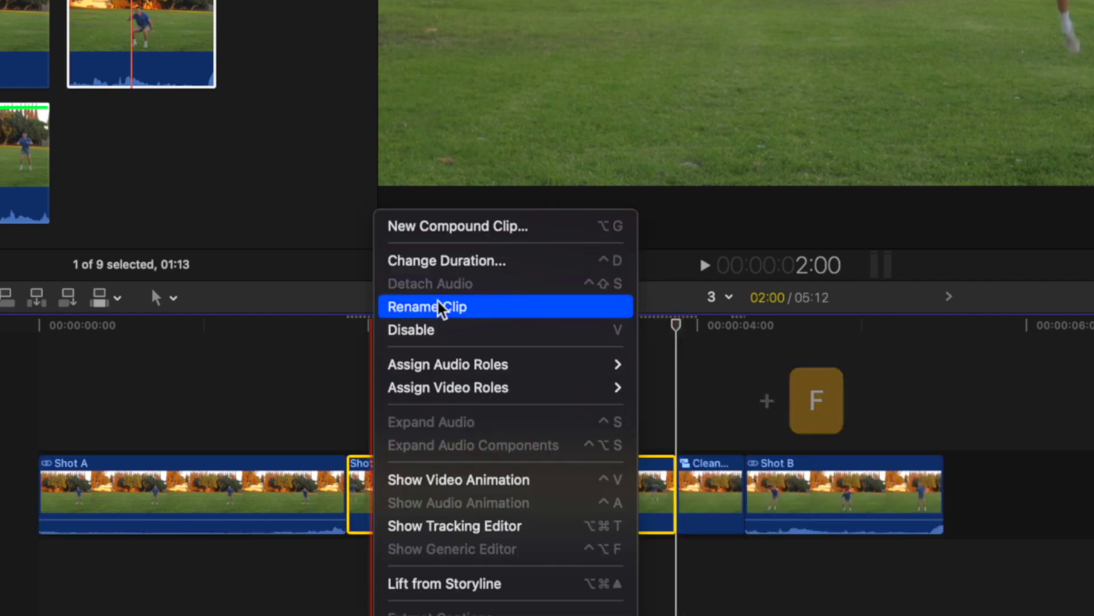
left_click(446, 303)
type("cutout")
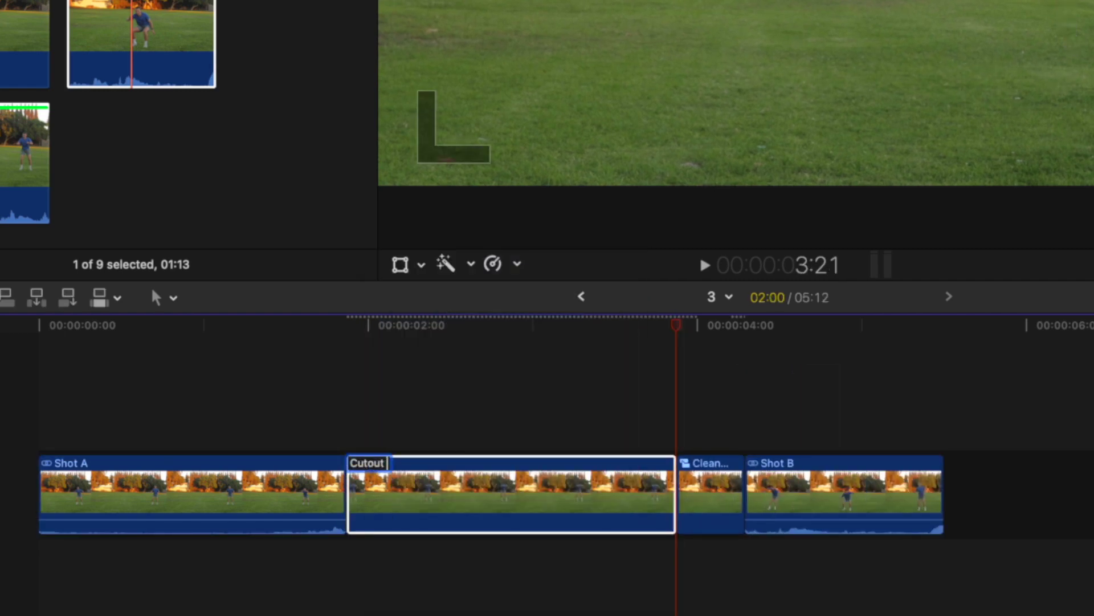
type(" A")
key("Return")
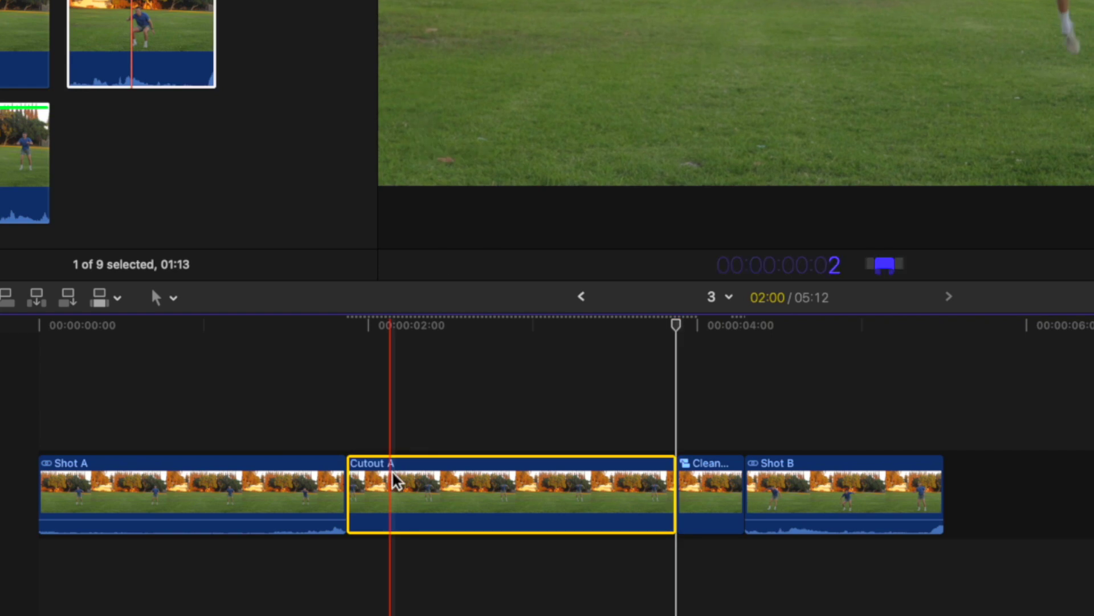
key("Return")
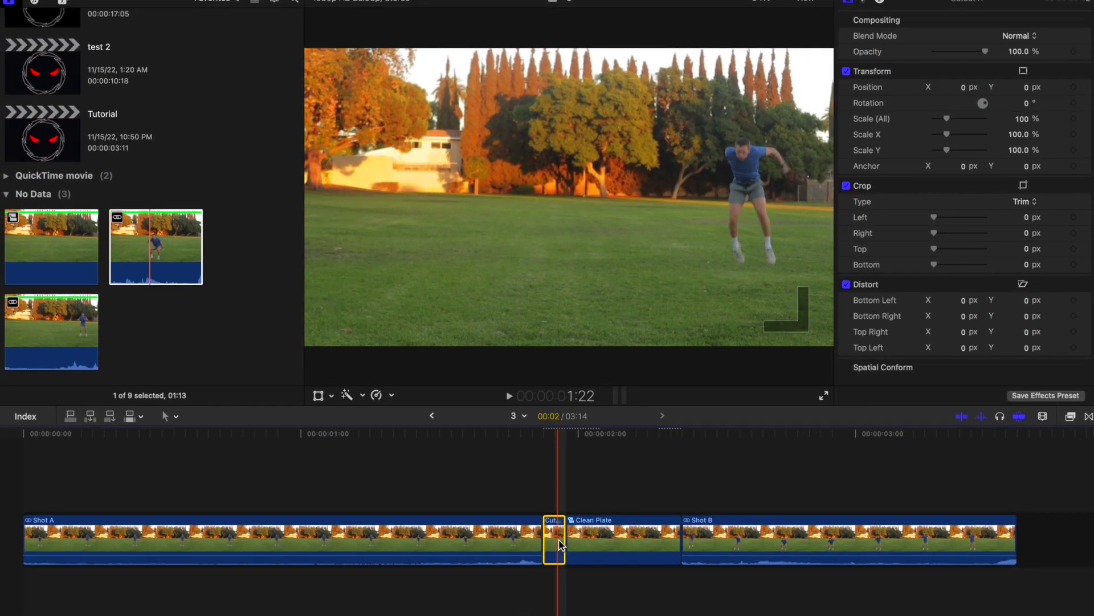
- Lift Cutout A above the storyline and apply a Draw Mask to it
left_click_drag(559, 545, 563, 476)
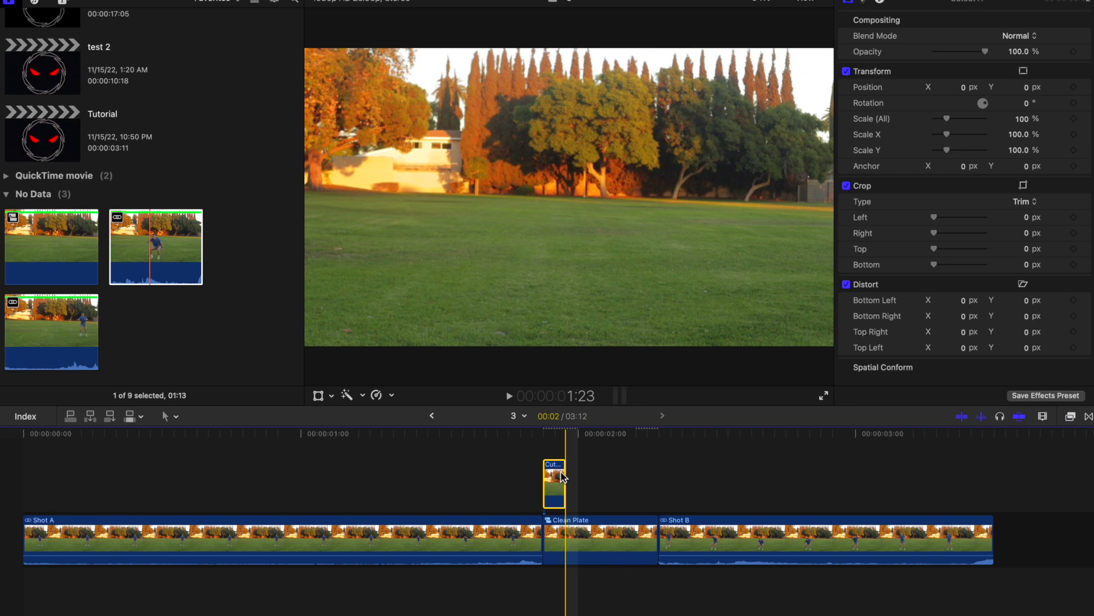
key("super+5")
mouse_move(927, 481)
left_mouse_down()
mouse_move(559, 496)
mouse_move(554, 484)
left_mouse_up()
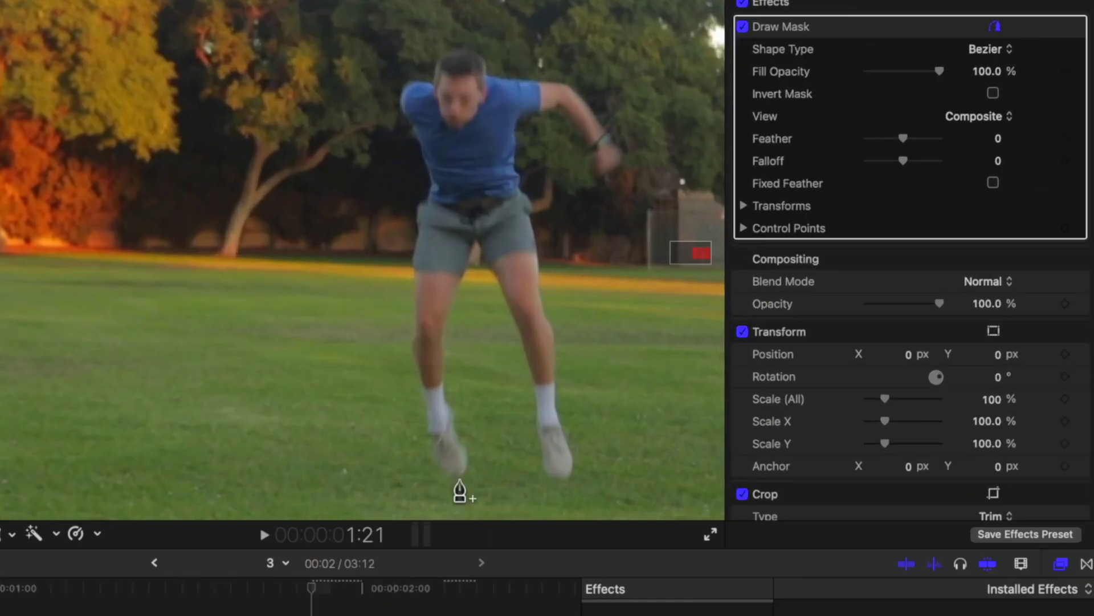
- Trace the jumping man's outline with mask points and keyframe the mask shape
left_click(463, 477)
left_click(465, 451)
left_click(442, 384)
left_click(442, 323)
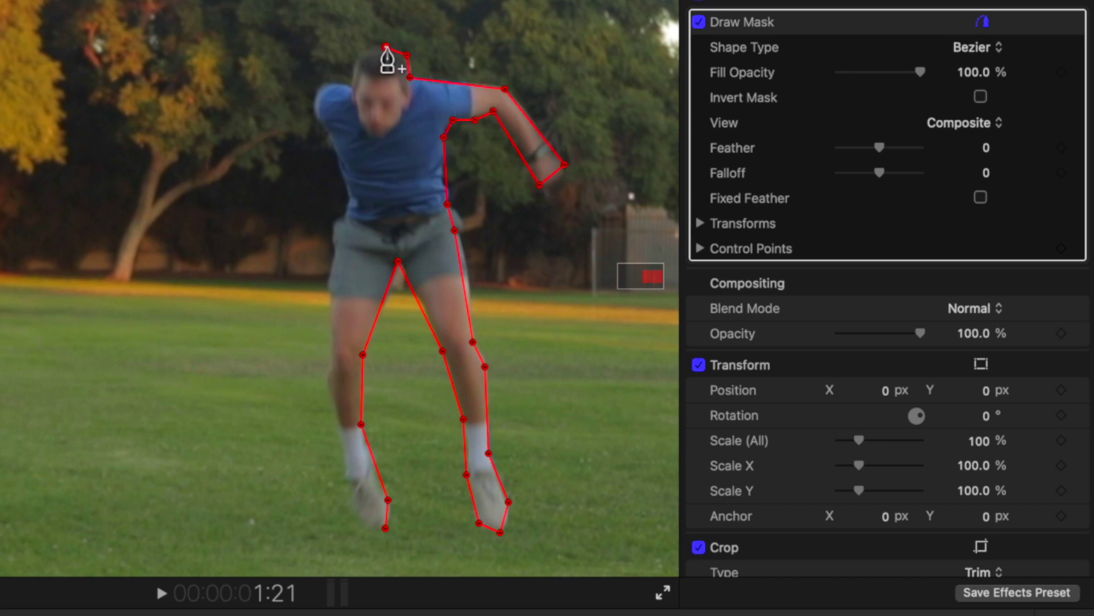
left_click(327, 367)
left_click(347, 479)
left_click(368, 523)
left_click(385, 528)
right_click(798, 28)
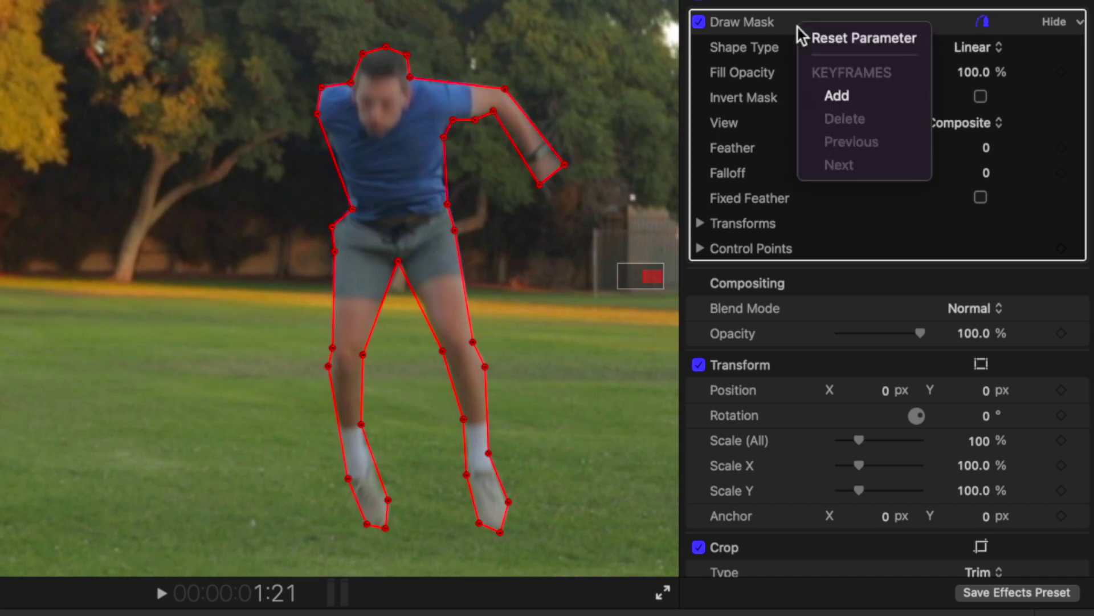
left_click(845, 88)
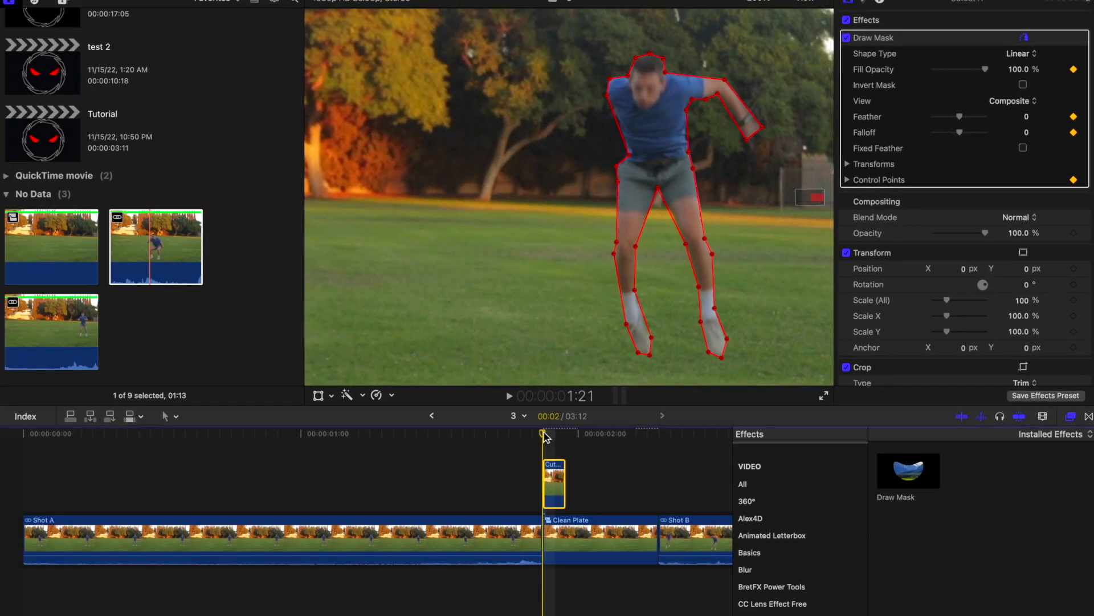
- One frame later, scale the mask to 70 and move it higher in the frame
key("Right")
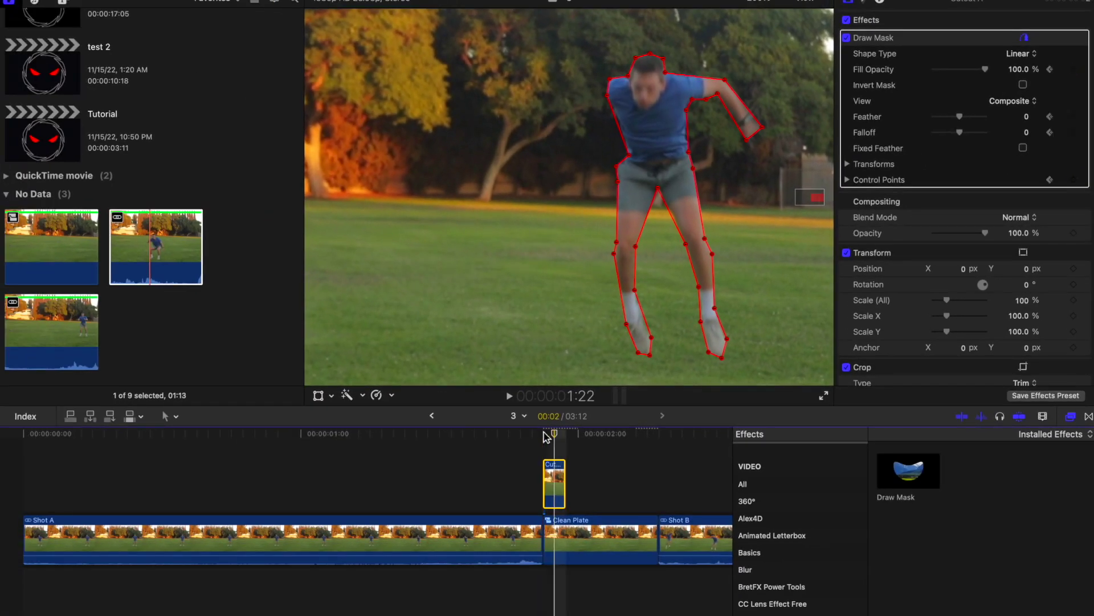
left_click(849, 164)
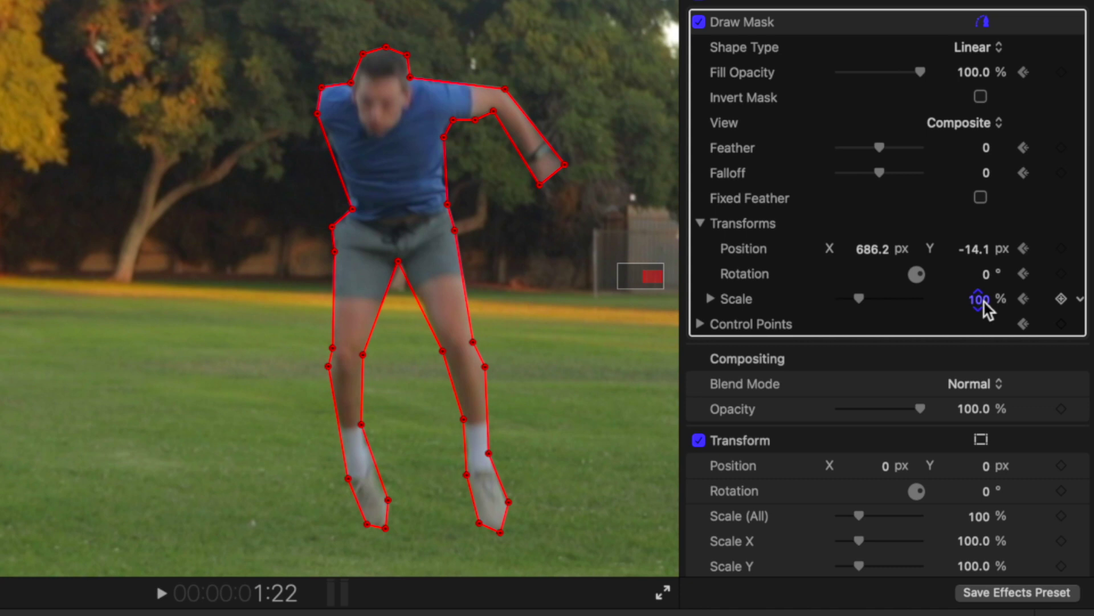
left_click(979, 299)
type("70")
key("Return")
left_click_drag(406, 227, 389, 166)
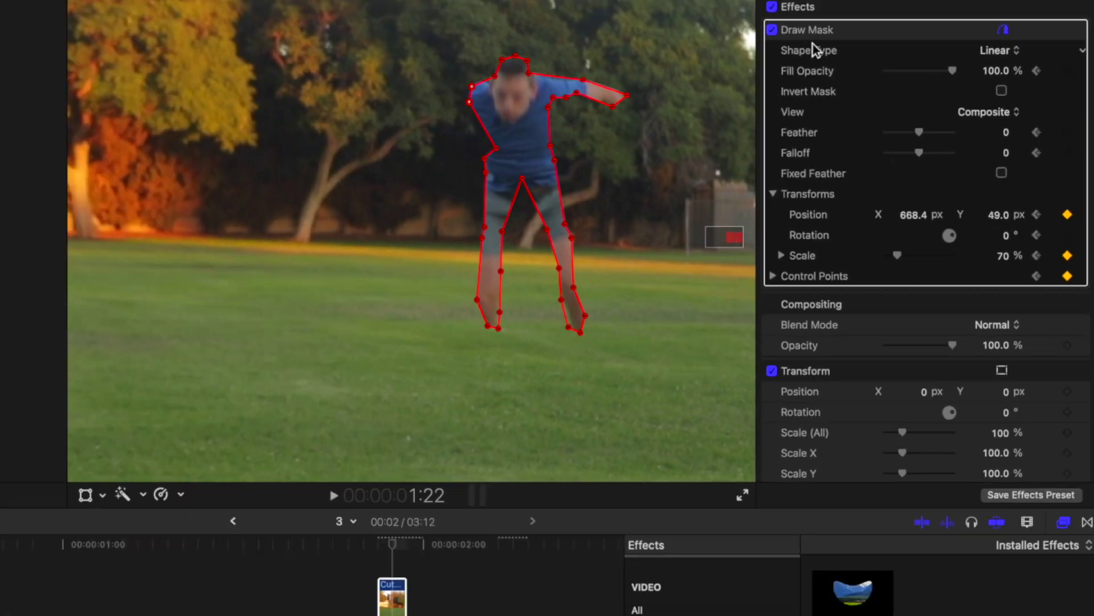
- Blur the cutout with Directional at amount 90 and add an adjustment layer above Clean Plate
left_click_drag(909, 470, 558, 485)
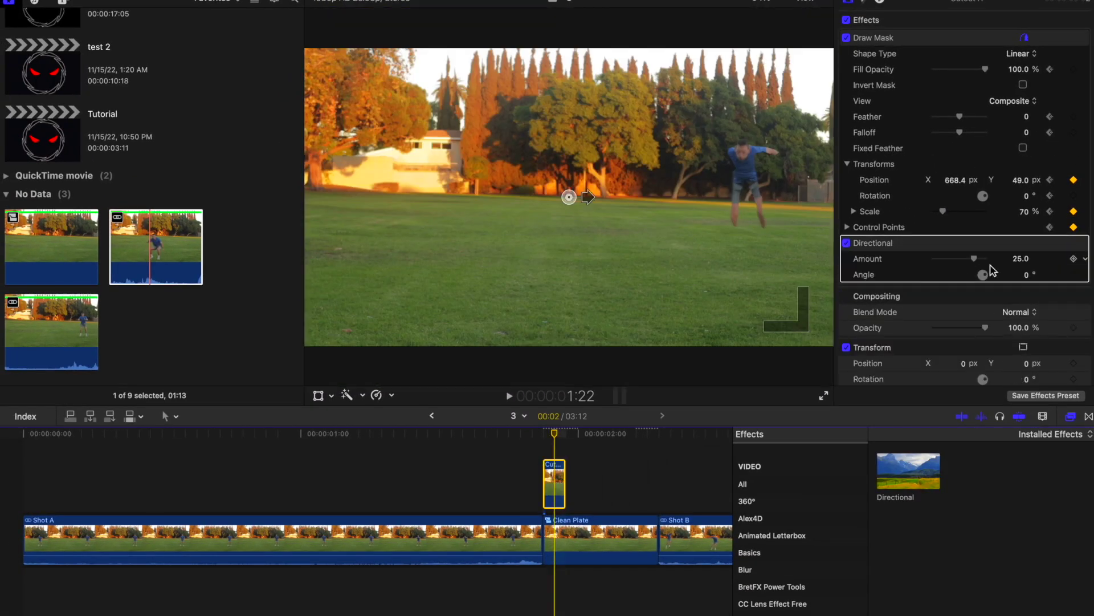
left_click(1024, 260)
type("90")
key("Return")
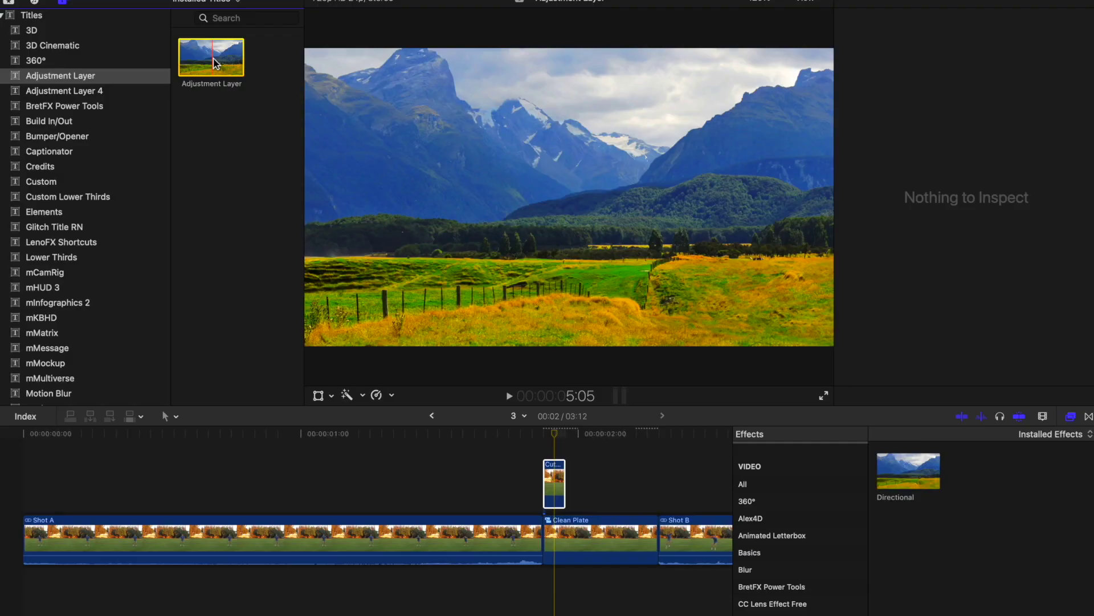
left_click_drag(211, 57, 541, 509)
- Shorten the adjustment layer over the cut point to four frames
left_click(539, 504)
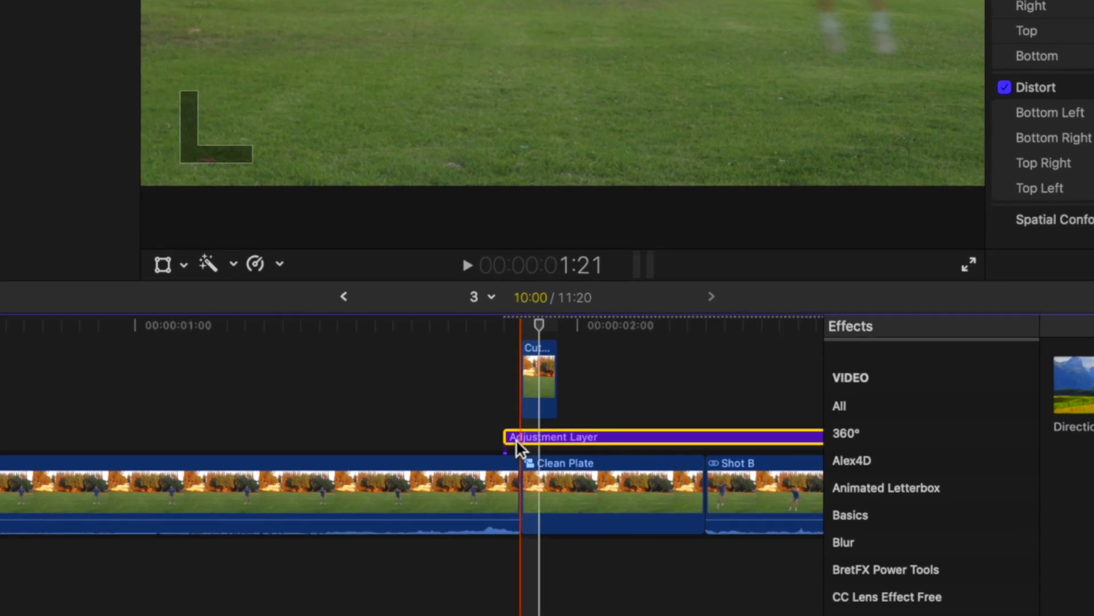
key("Return")
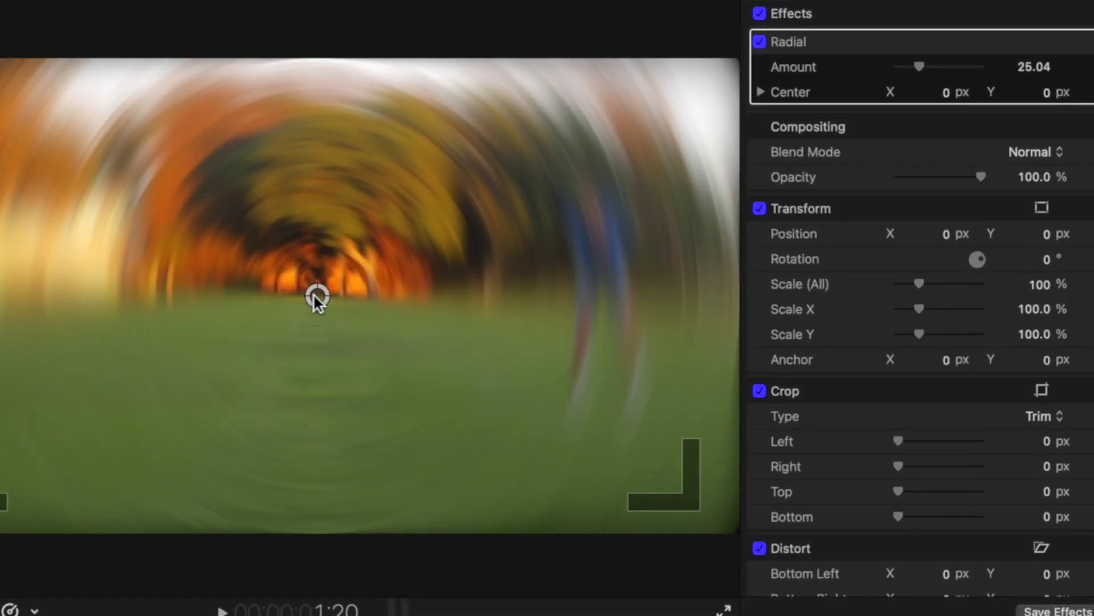
- Centre the Radial blur on the man and confine it with an oval shape mask around him
left_click_drag(314, 293, 591, 263)
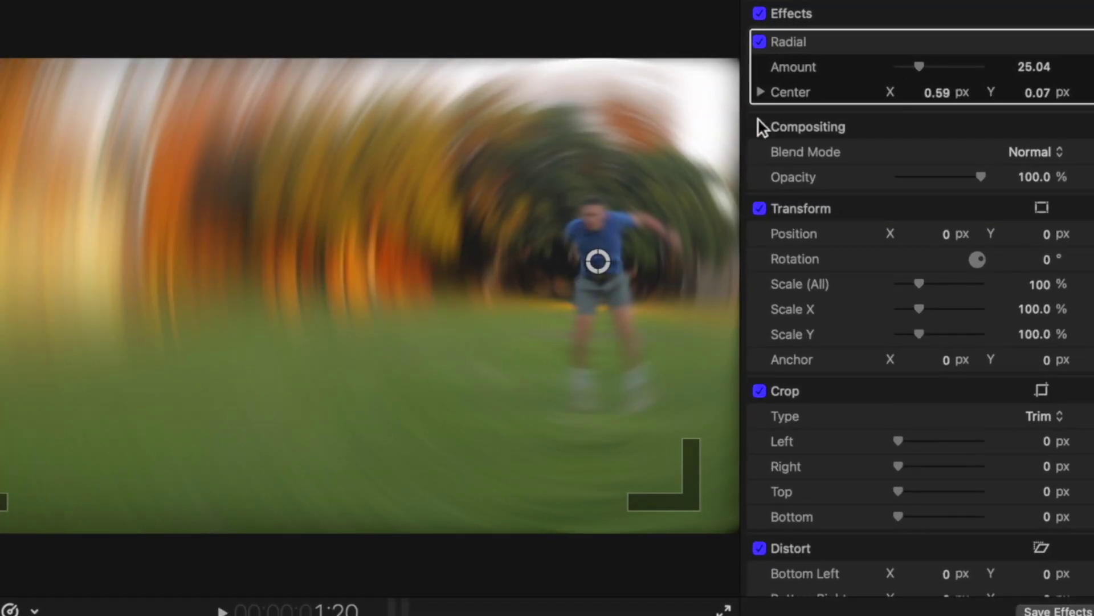
left_click(1038, 41)
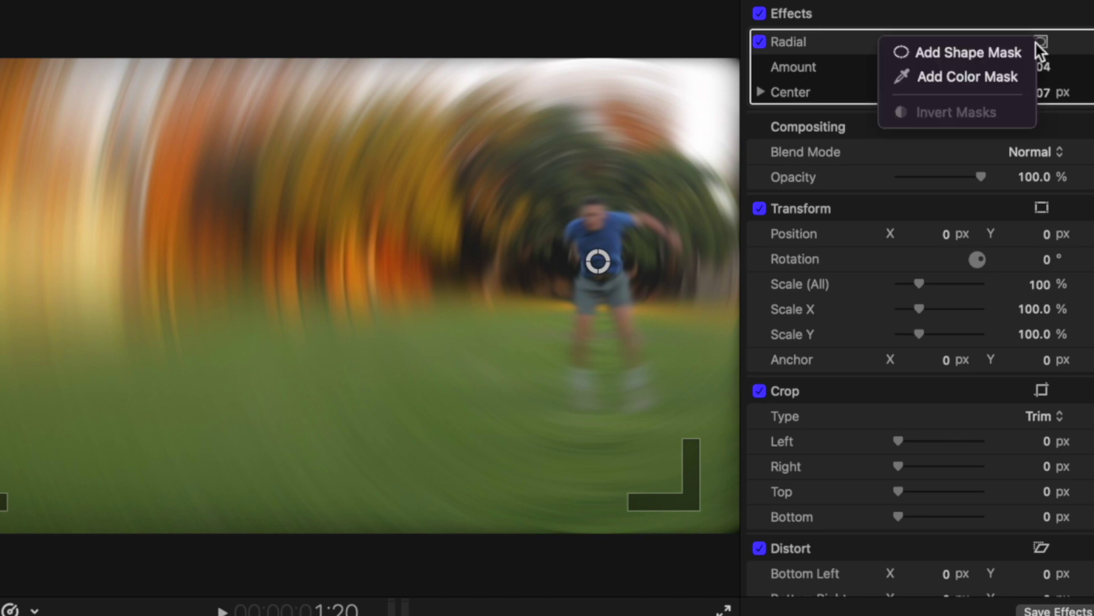
left_click(1005, 51)
left_click_drag(342, 309, 618, 293)
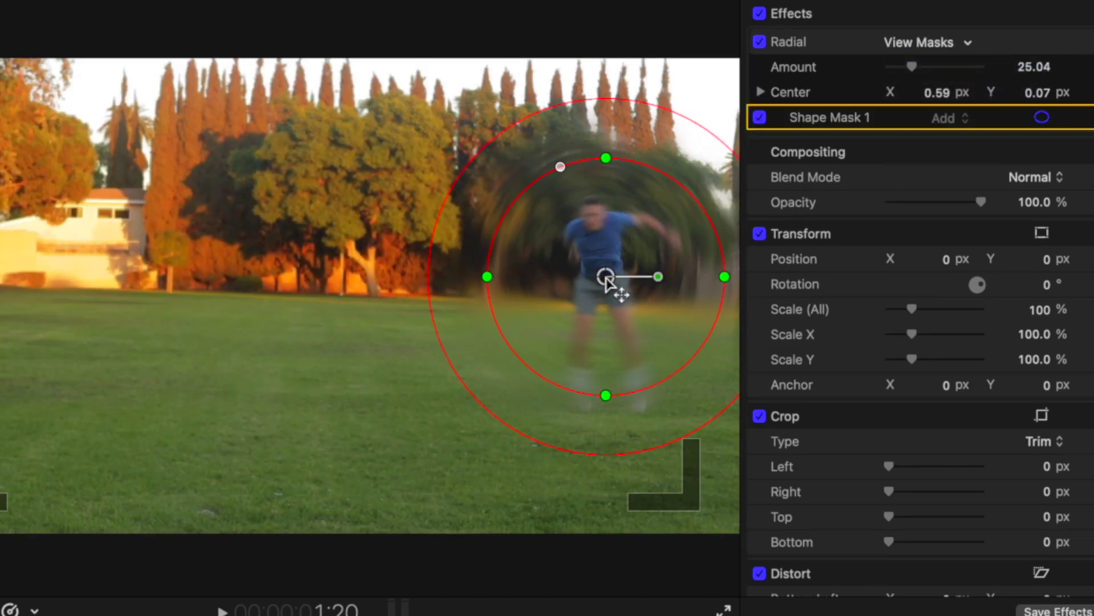
left_click_drag(486, 277, 561, 277)
left_click_drag(606, 158, 608, 187)
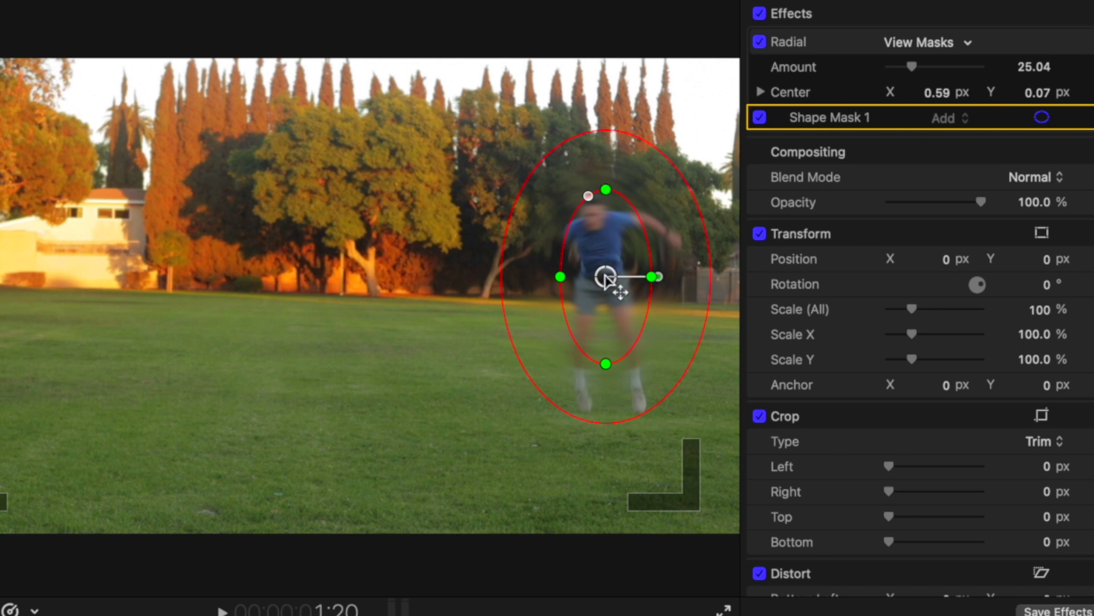
left_click_drag(605, 275, 606, 303)
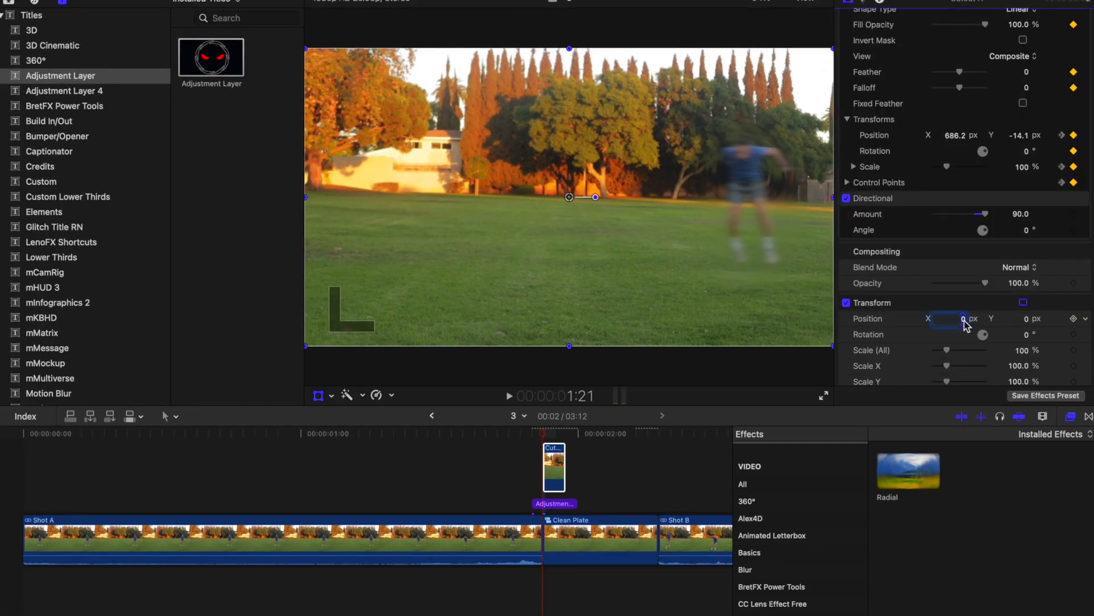
type("100")
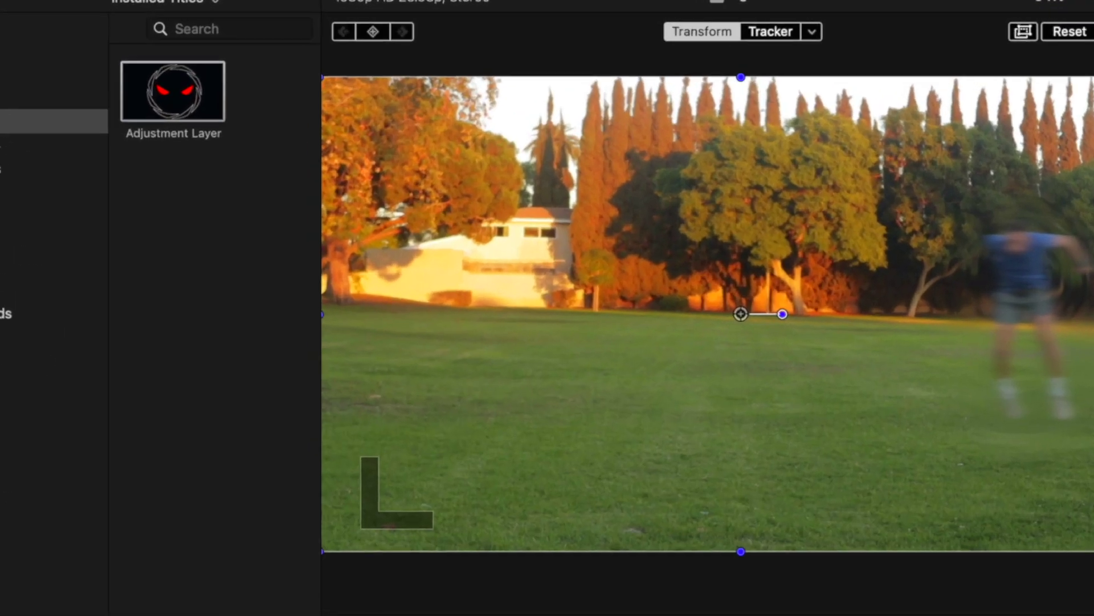
- Keyframe the cutout's X position, then shift it left to -12 on the next frame
left_click(340, 25)
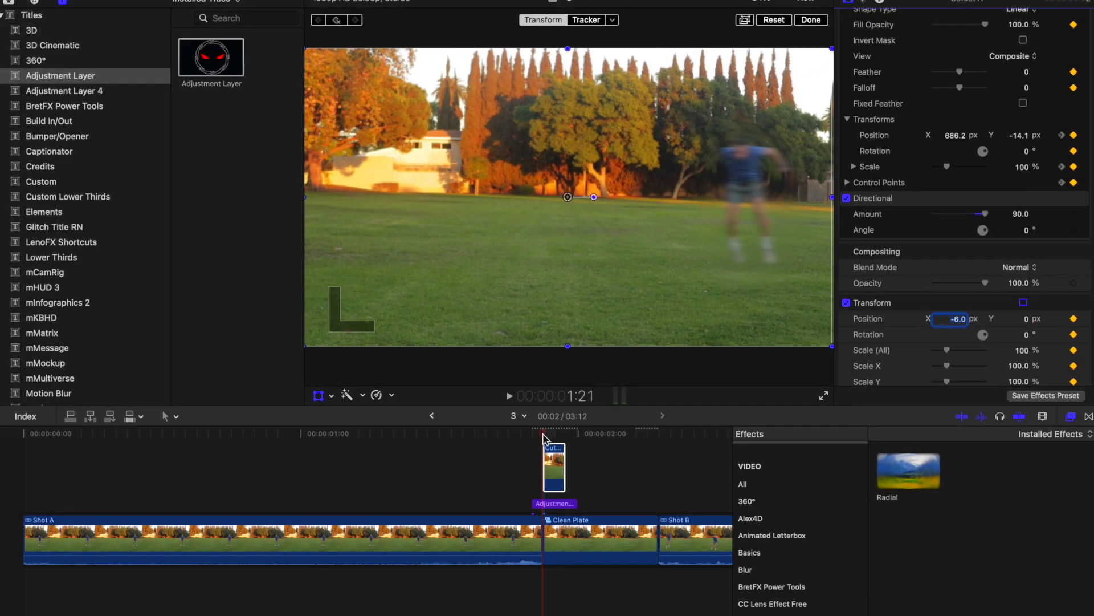
key("Right")
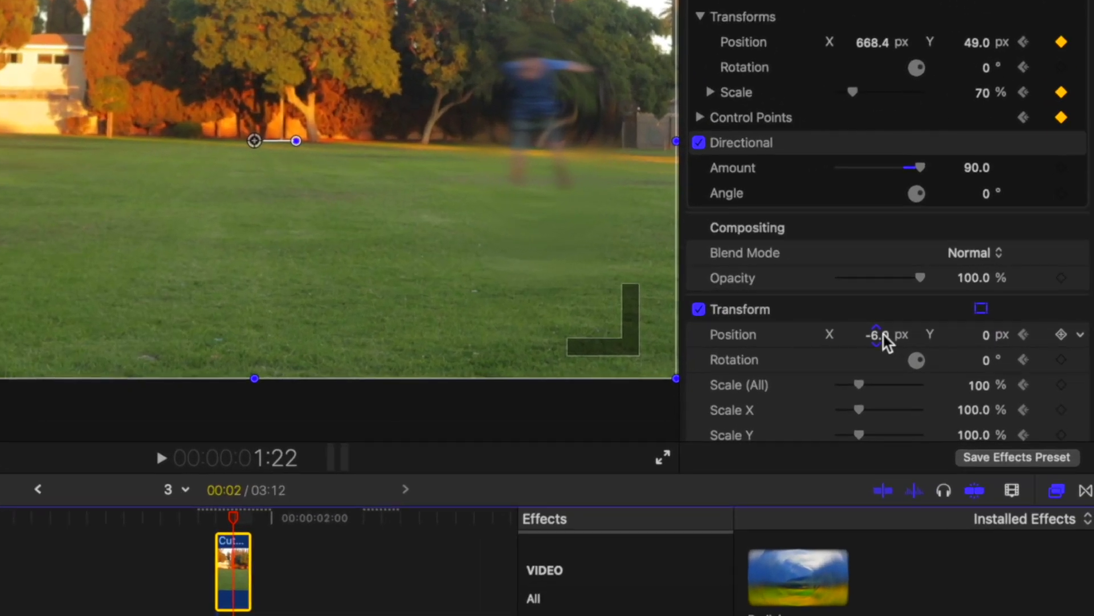
left_click_drag(884, 334, 875, 334)
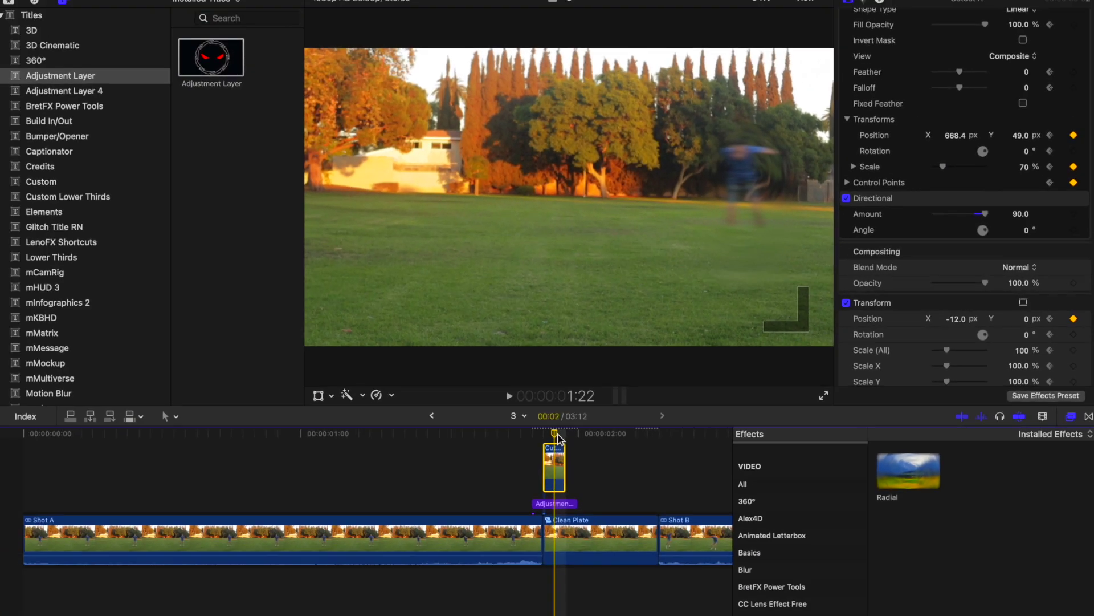
- Make a two-frame freeze of Shot B's first frame and connect it above the storyline
left_click_drag(571, 438, 660, 441)
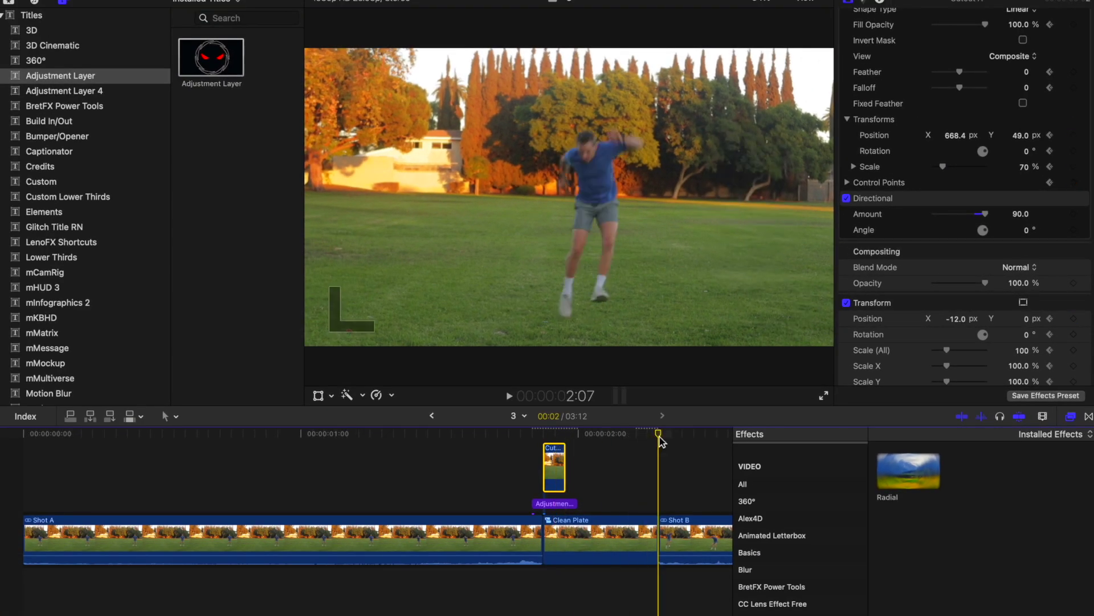
scroll(660, 442, "right", 5)
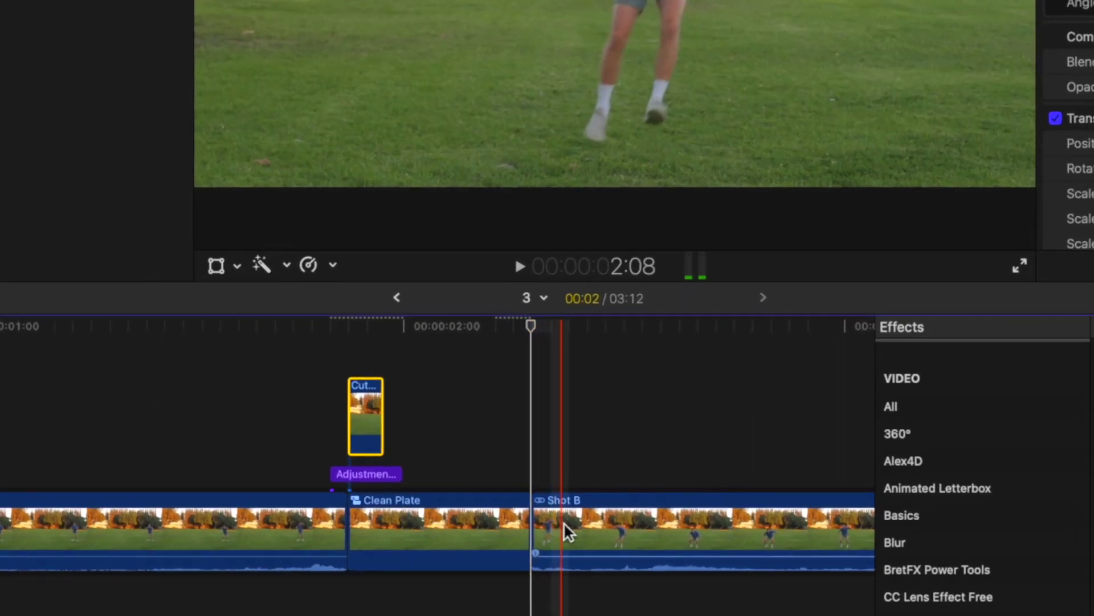
left_click(536, 557)
key("alt+f")
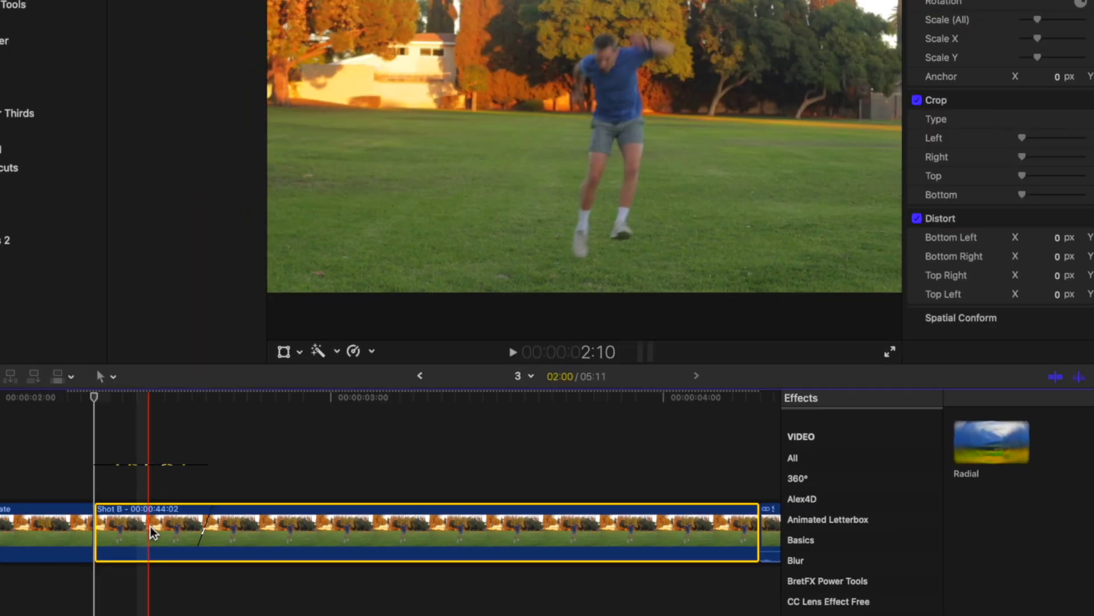
type("2")
key("Return")
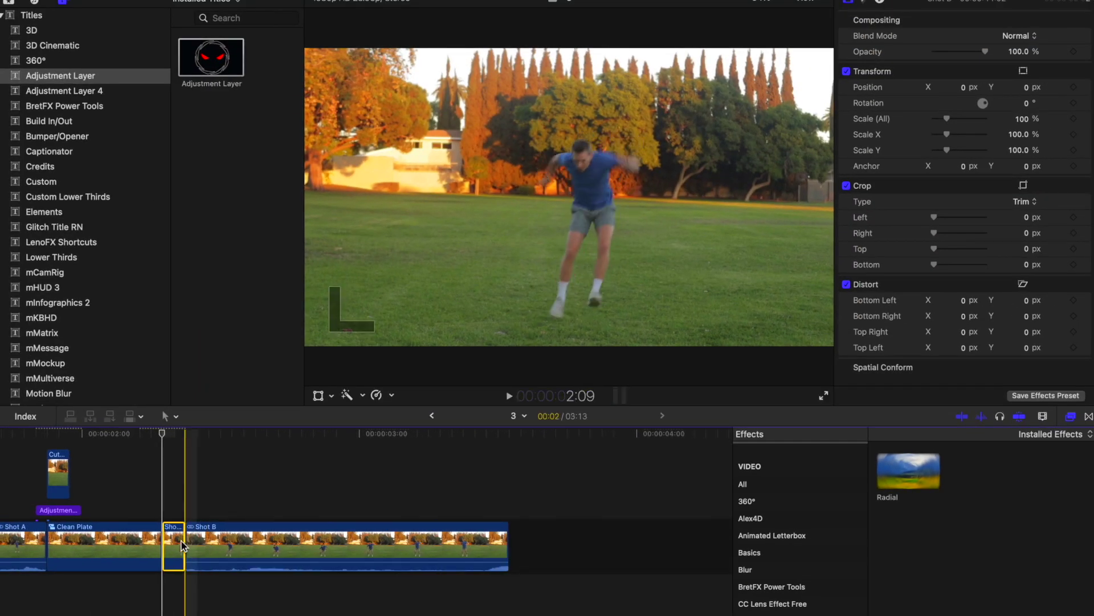
left_click_drag(181, 545, 157, 490)
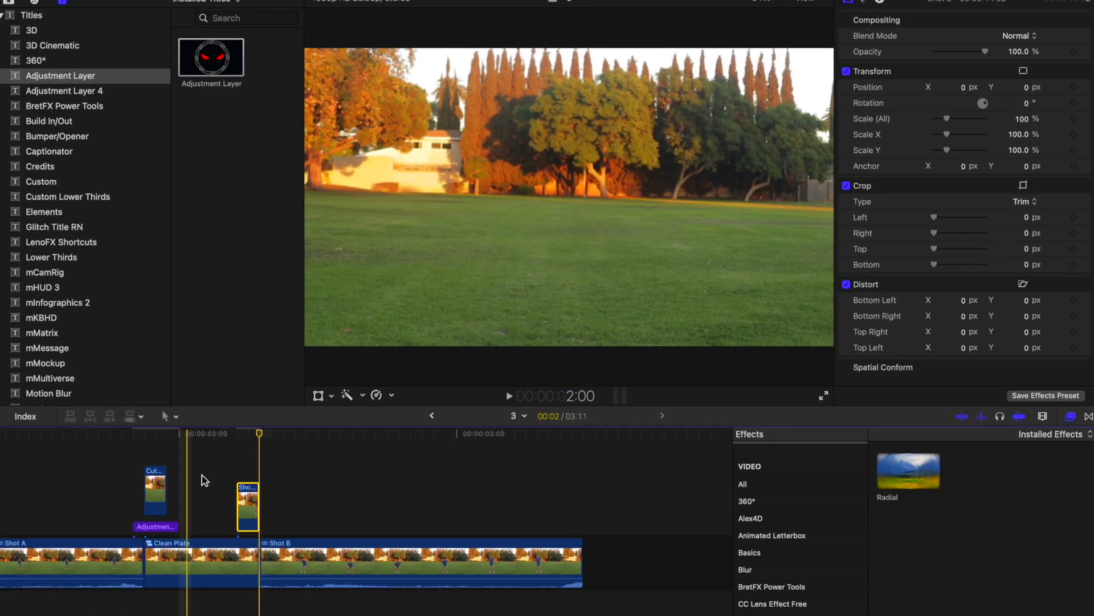
left_click(248, 505)
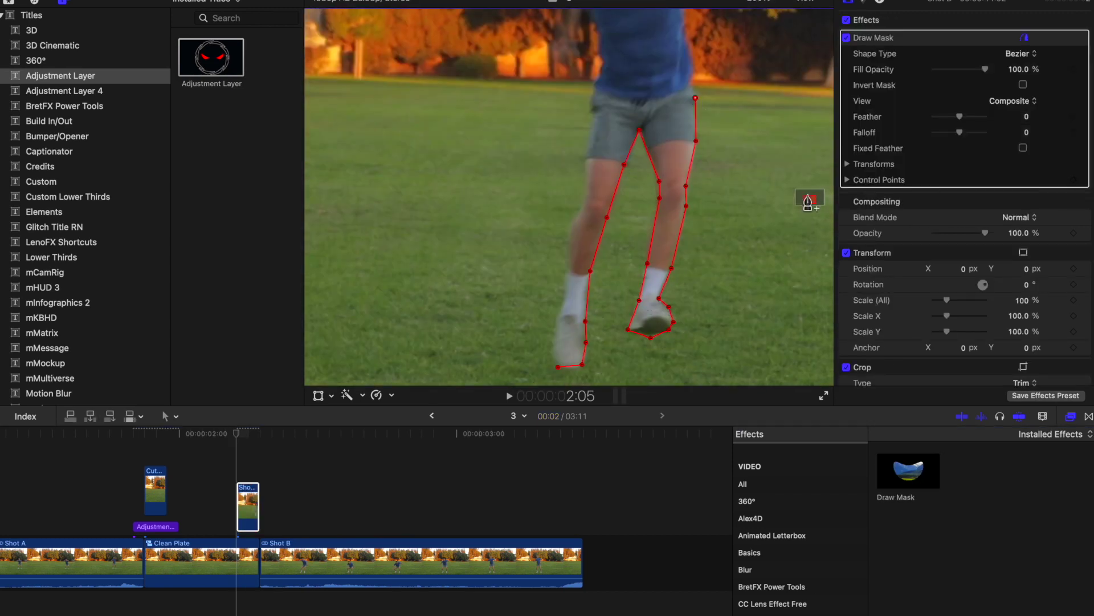
- Fit the shot in the viewer, keyframe the mask scale, and move the mask's foot points onto the feet
scroll(724, 267, "up", 5)
scroll(616, 199, "down", 6)
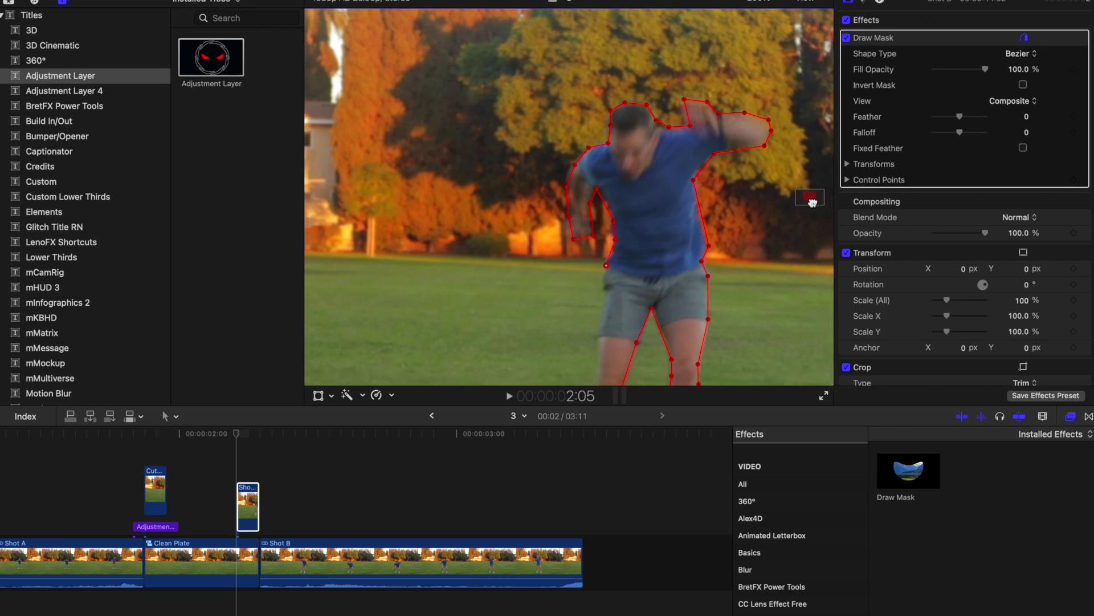
key("shift+z")
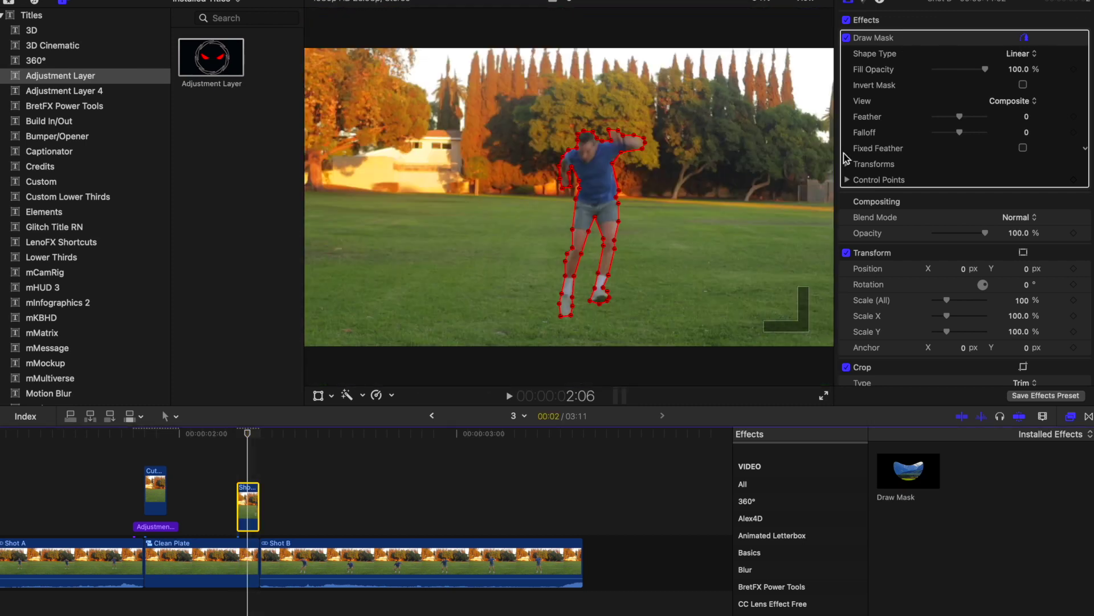
left_click(847, 163)
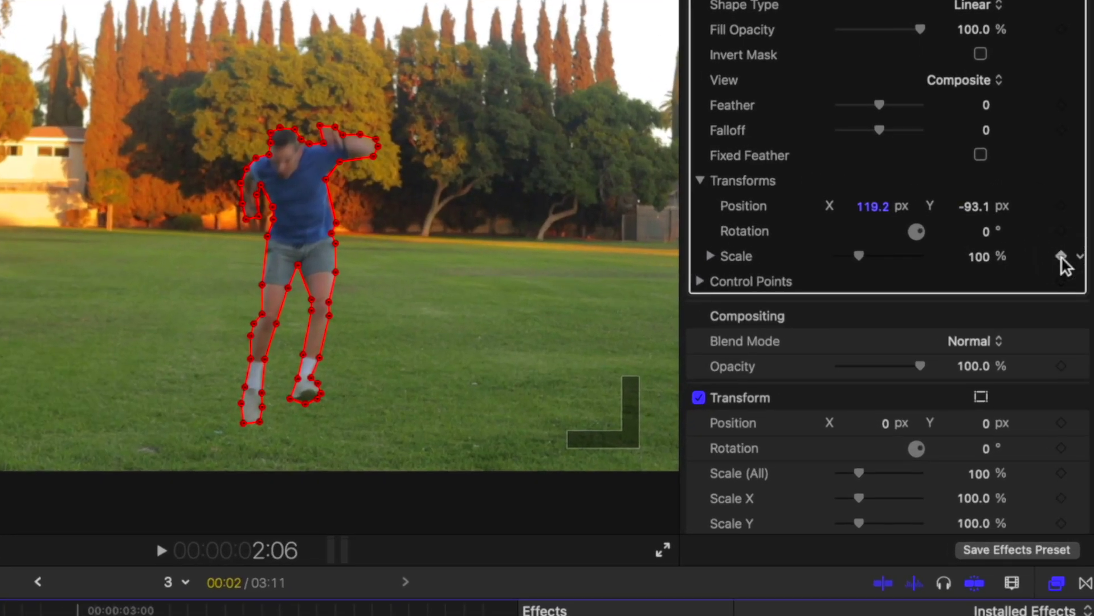
left_click(1061, 257)
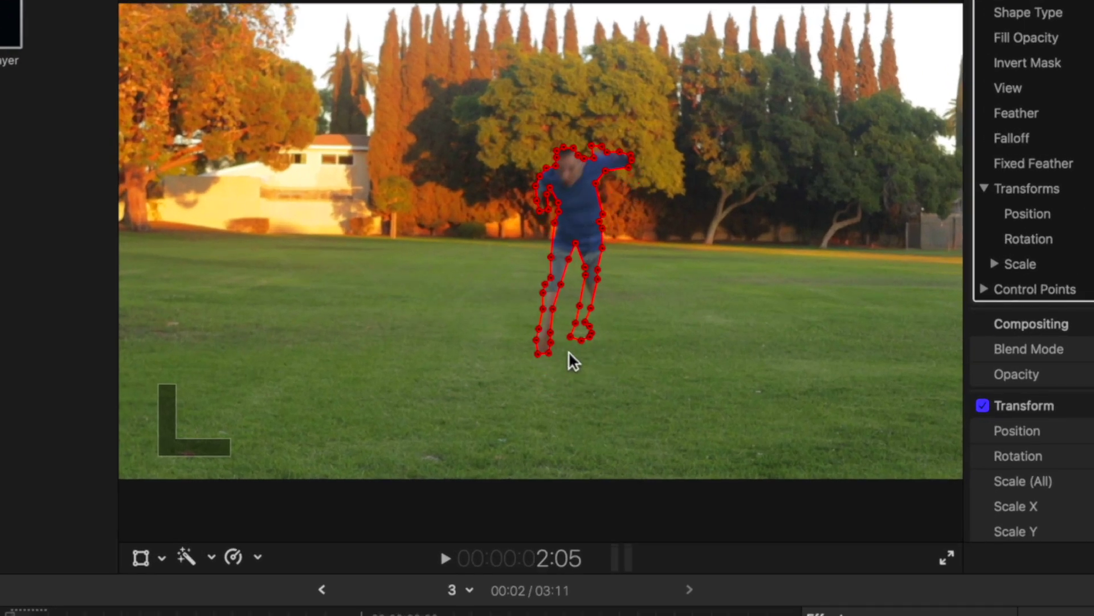
left_click_drag(596, 318, 613, 311)
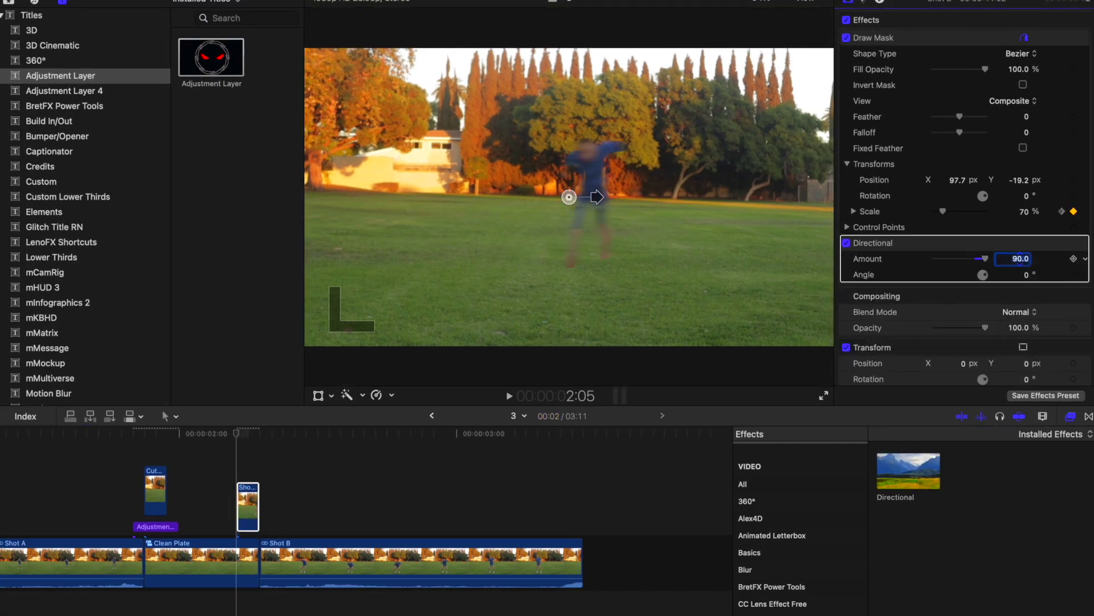
- Add an adjustment layer with Radial blur above Shot B, then advance one frame
left_click_drag(211, 57, 248, 526)
left_click_drag(909, 470, 248, 526)
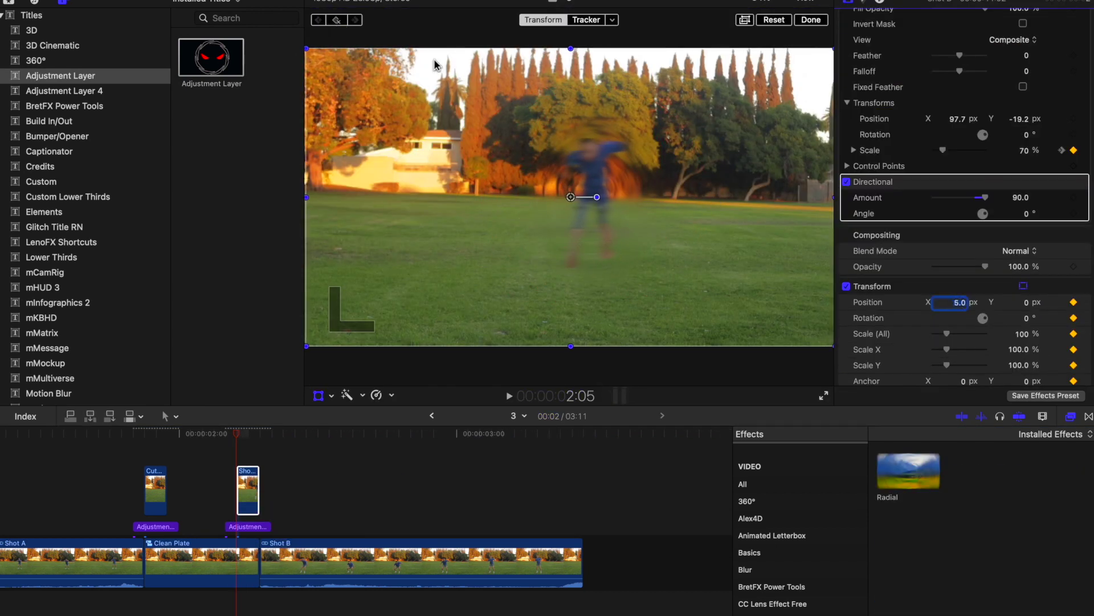
left_click(248, 437)
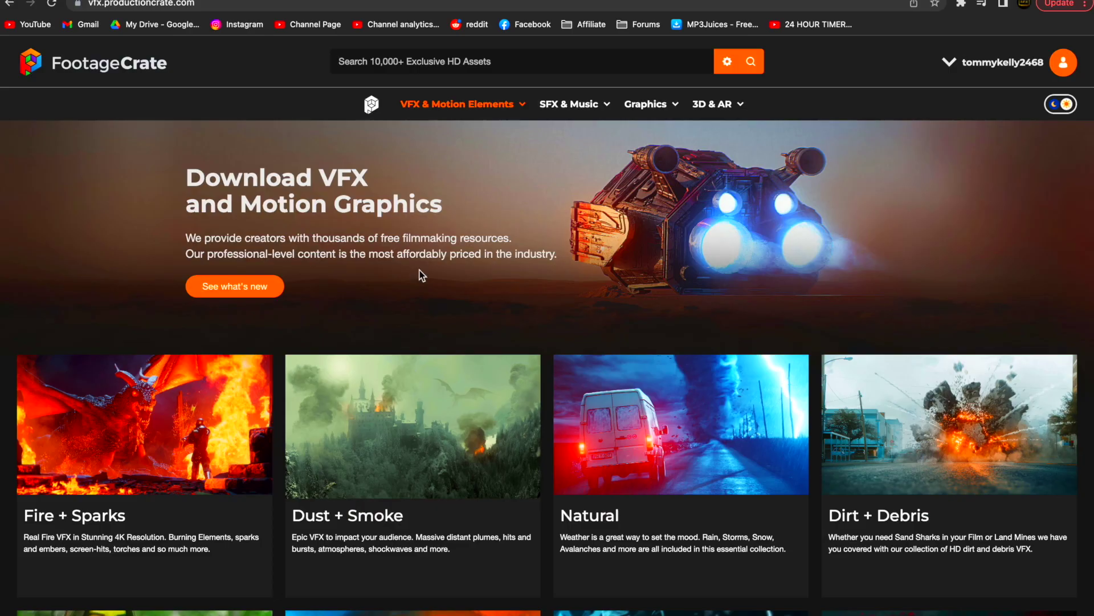
- Open FootageCrate's Dust & Smoke shockwaves and scroll down to the Aerial Dust Burst clips
mouse_move(476, 108)
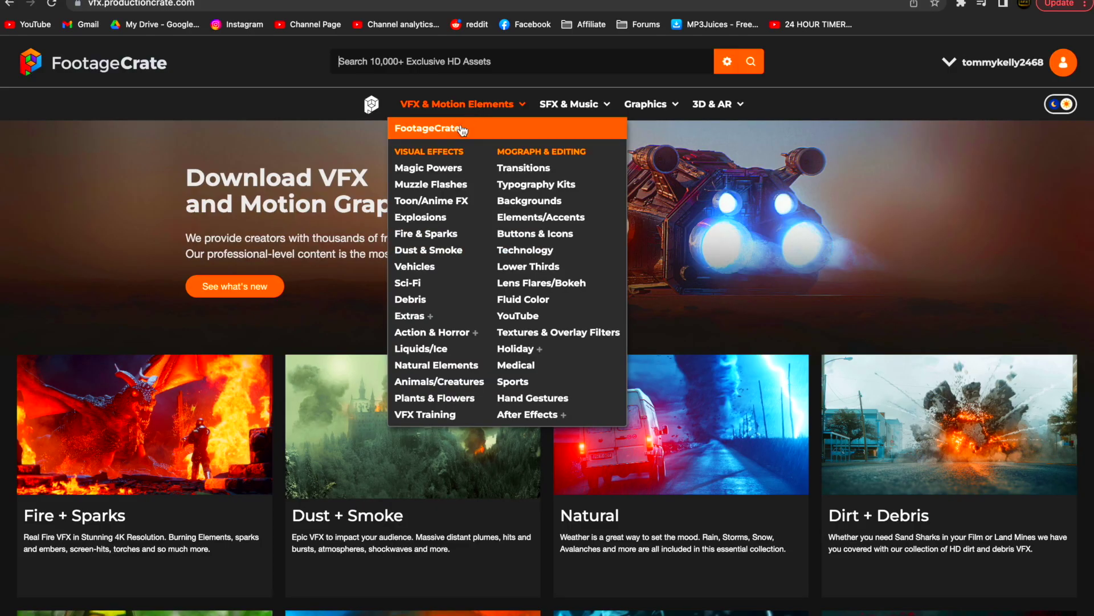
left_click(428, 250)
scroll(436, 259, "down", 8)
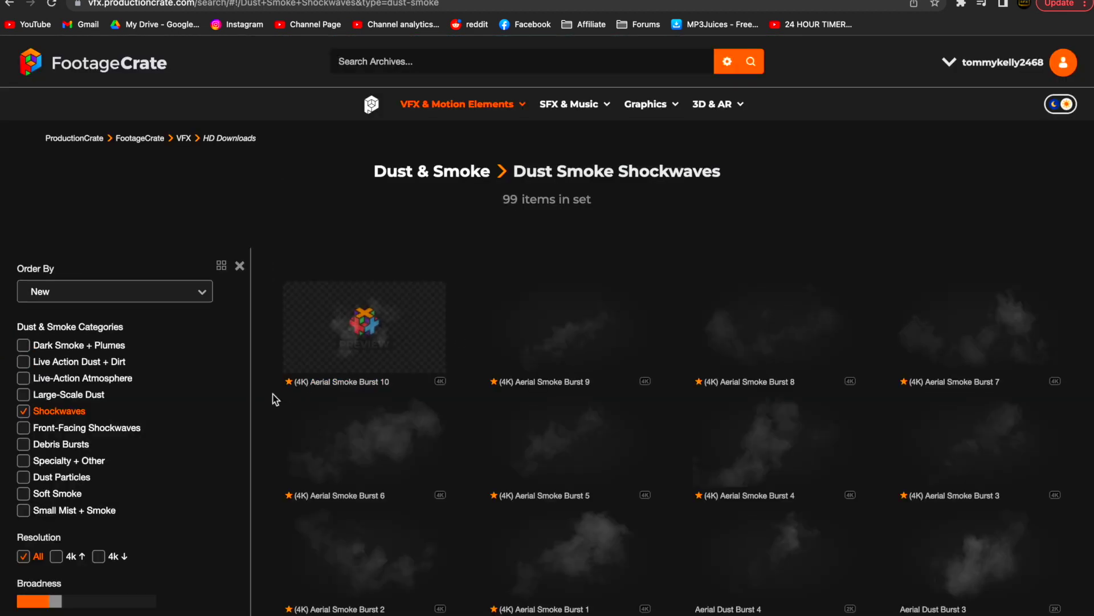
scroll(276, 399, "down", 10)
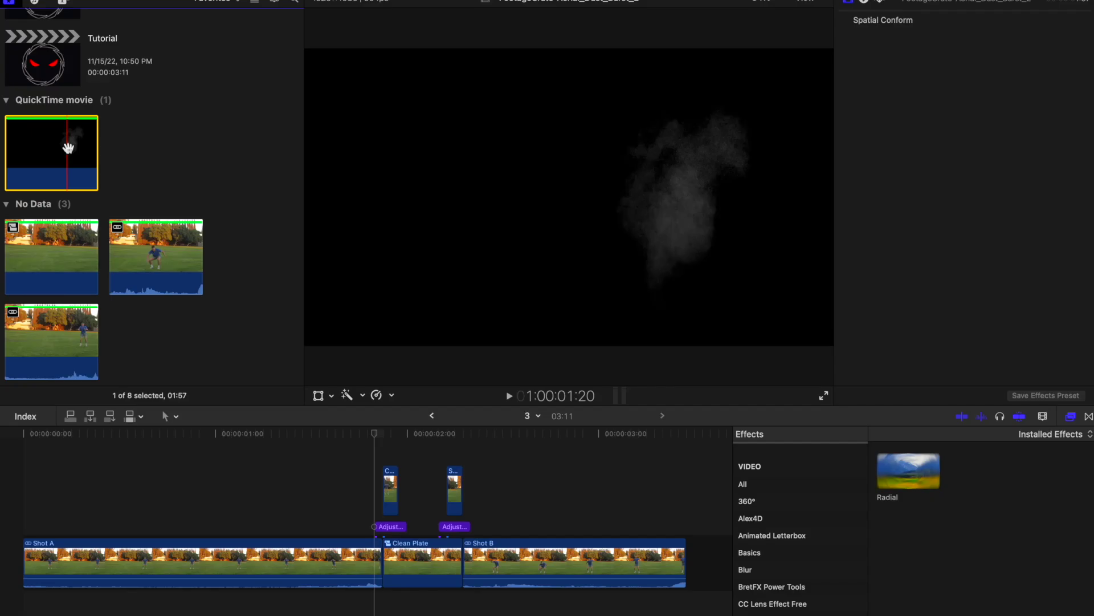
- Add Aerial Dust Burst 2 above the clean plate, scaled to 59%, shifted right and flipped
left_click_drag(69, 146, 390, 448)
key("shift+t")
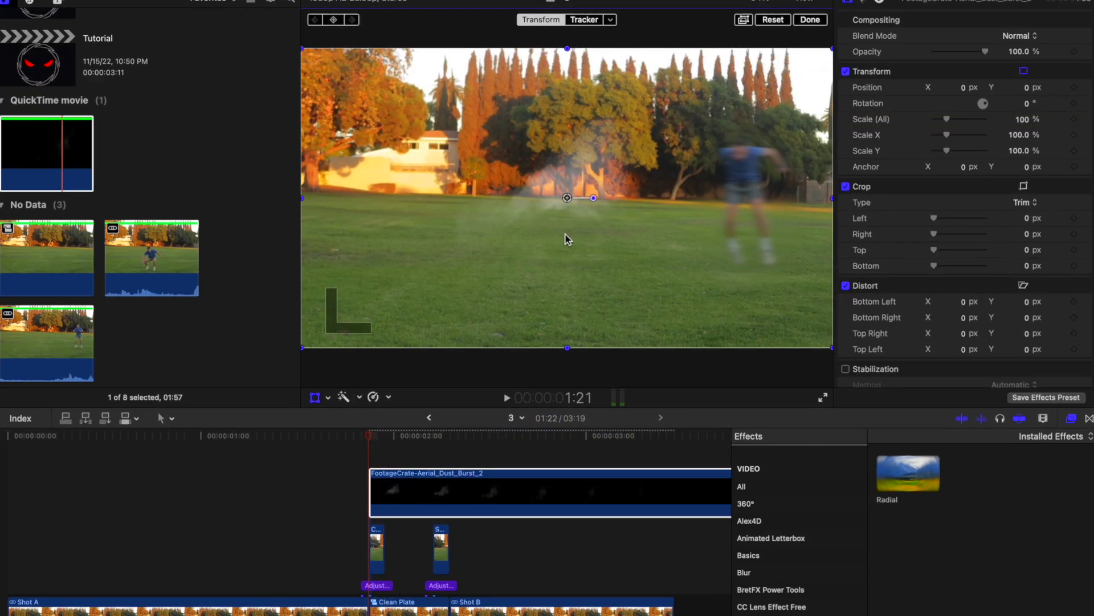
left_click_drag(567, 236, 704, 230)
left_click_drag(466, 341, 468, 342)
left_click_drag(171, 519, 342, 420)
left_click_drag(452, 320, 509, 317)
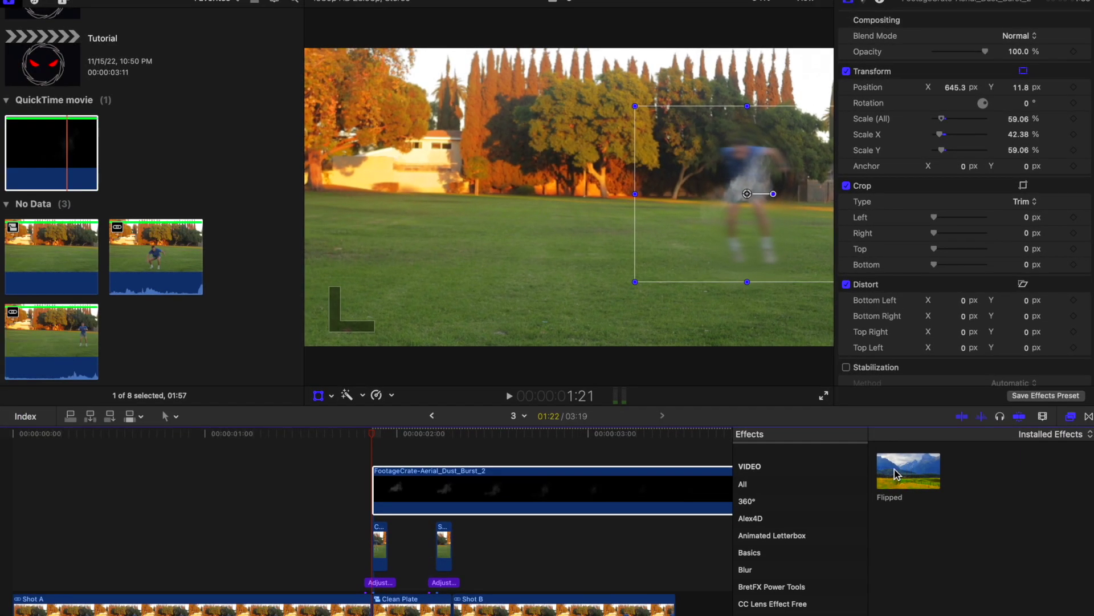
left_click_drag(879, 615, 278, 615)
left_click_drag(532, 486, 531, 486)
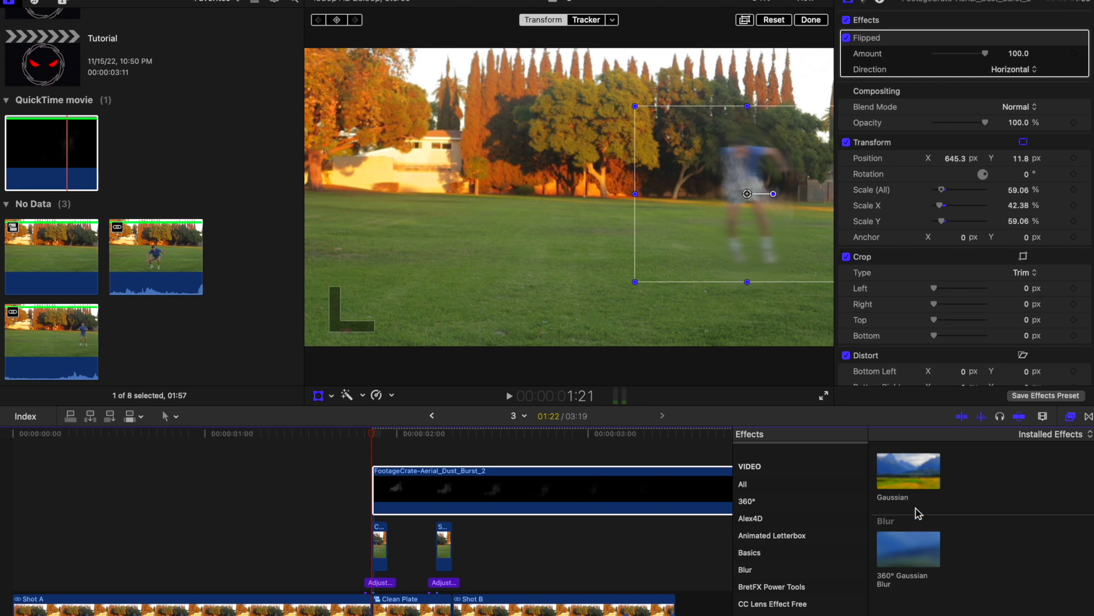
- Give the dust clip a Gaussian blur of 30 and 15% opacity
left_click_drag(924, 478, 662, 490)
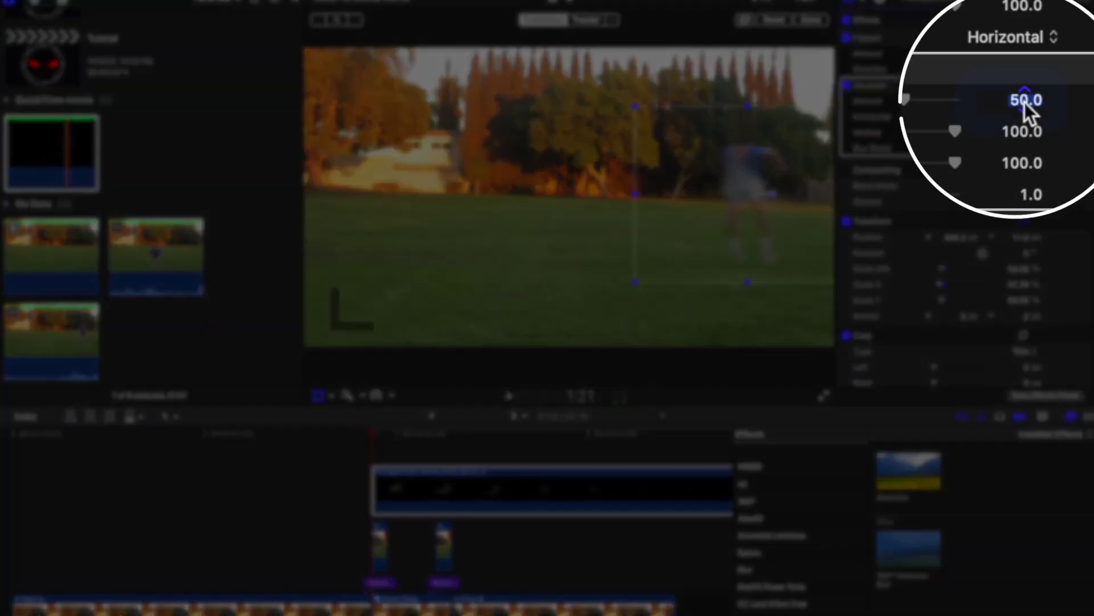
left_click(1021, 101)
type("30")
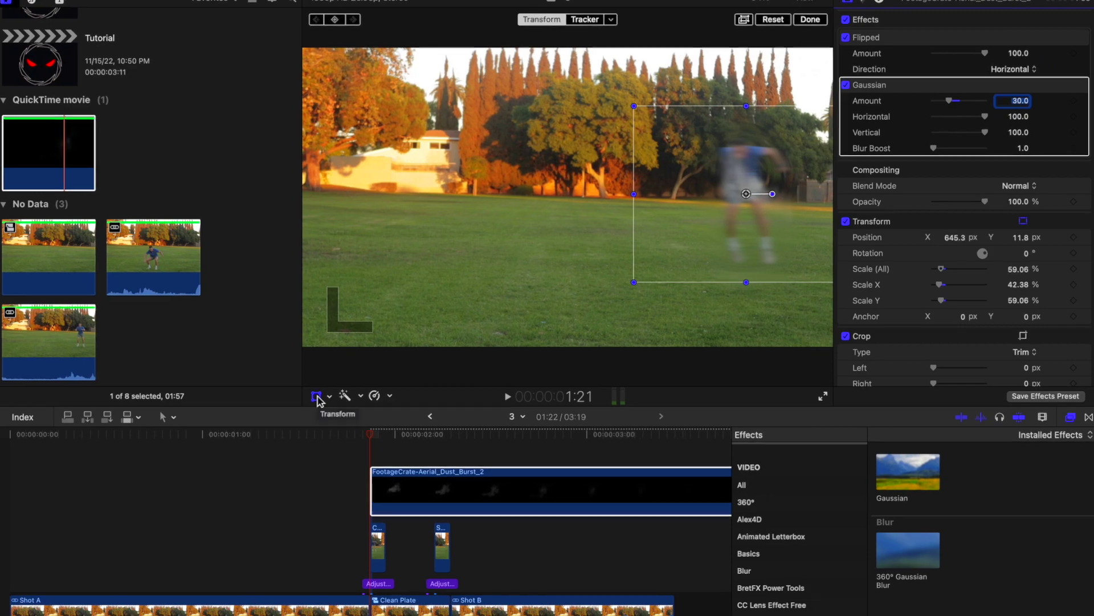
key("Return")
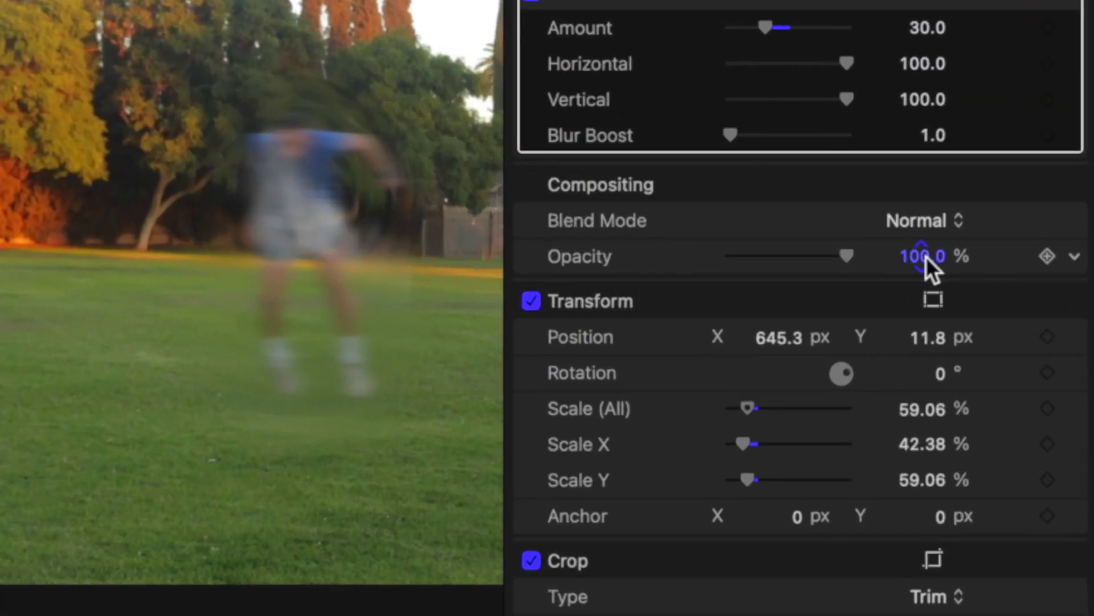
left_click(926, 256)
type("15")
key("Return")
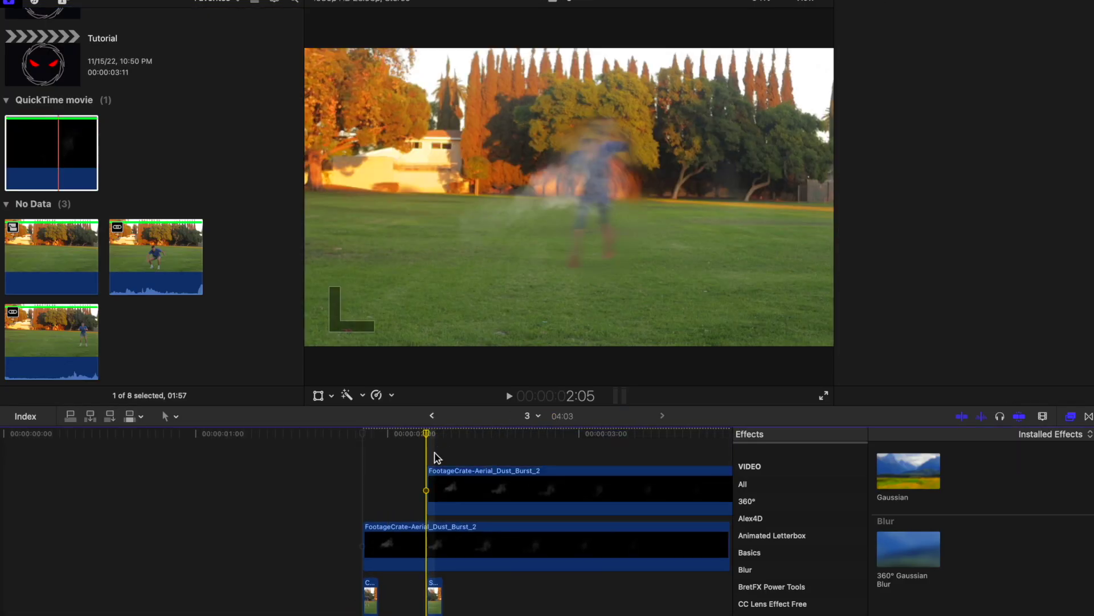
- Flip the upper dust burst, add a Gaussian blur of 20, and lay an adjustment layer over the edit
left_click(438, 473)
key("shift+t")
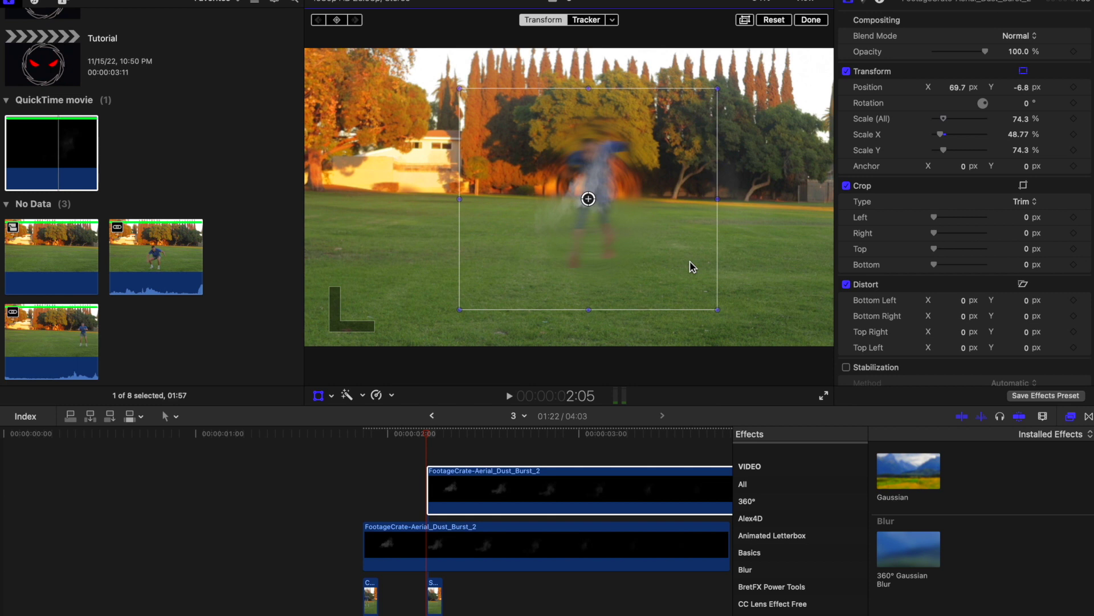
left_click_drag(908, 470, 673, 492)
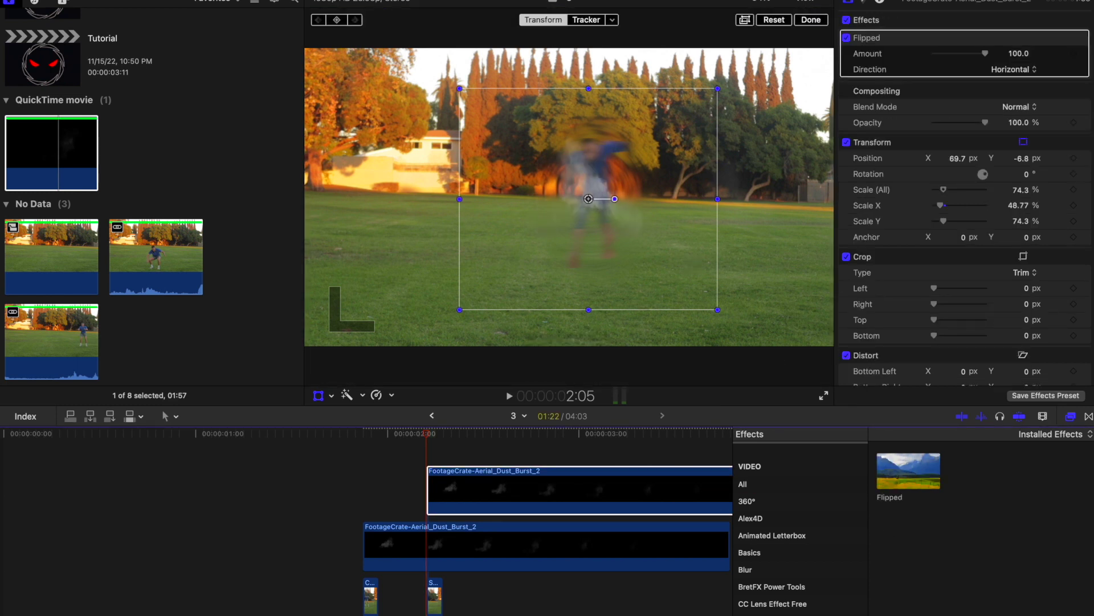
double_click(909, 470)
left_click(1020, 101)
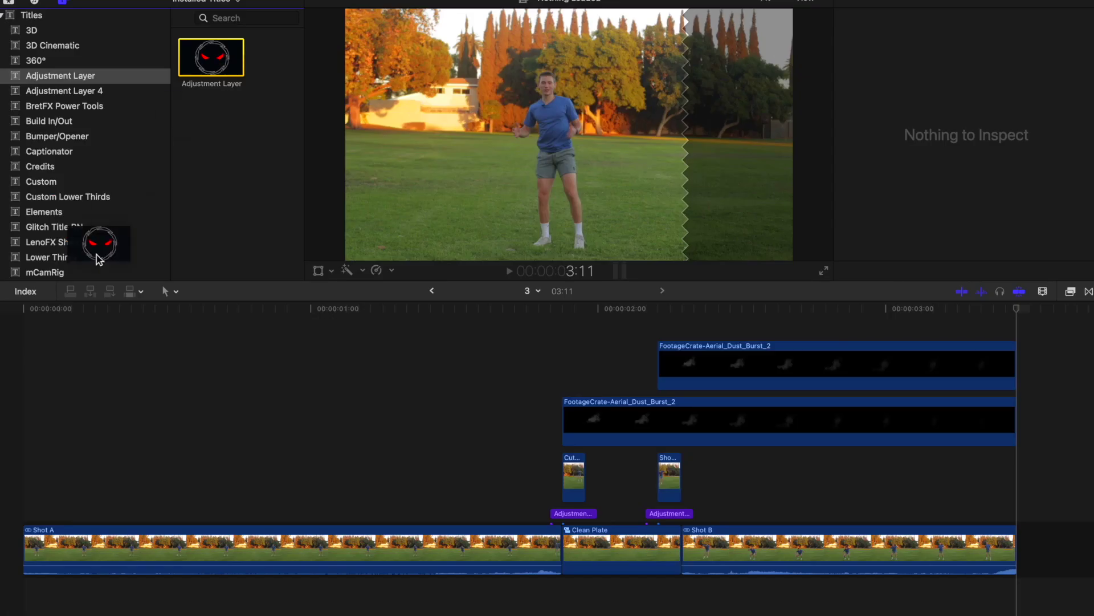
left_click_drag(98, 260, 14, 327)
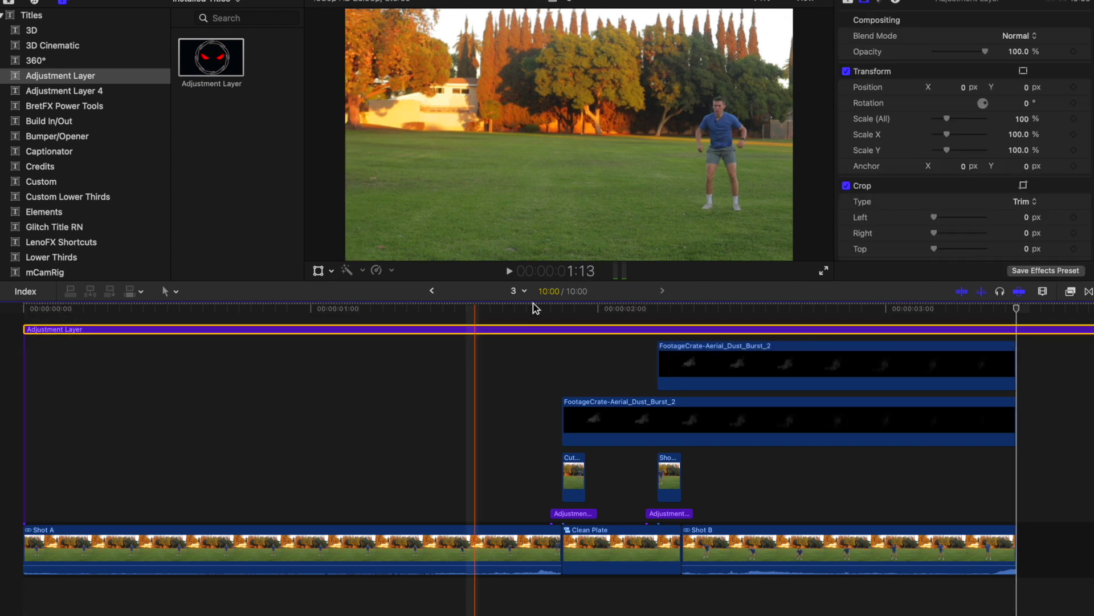
- Trim the adjustment layer to end at the playhead at 3:11, then show the video effects
key("alt+bracketright")
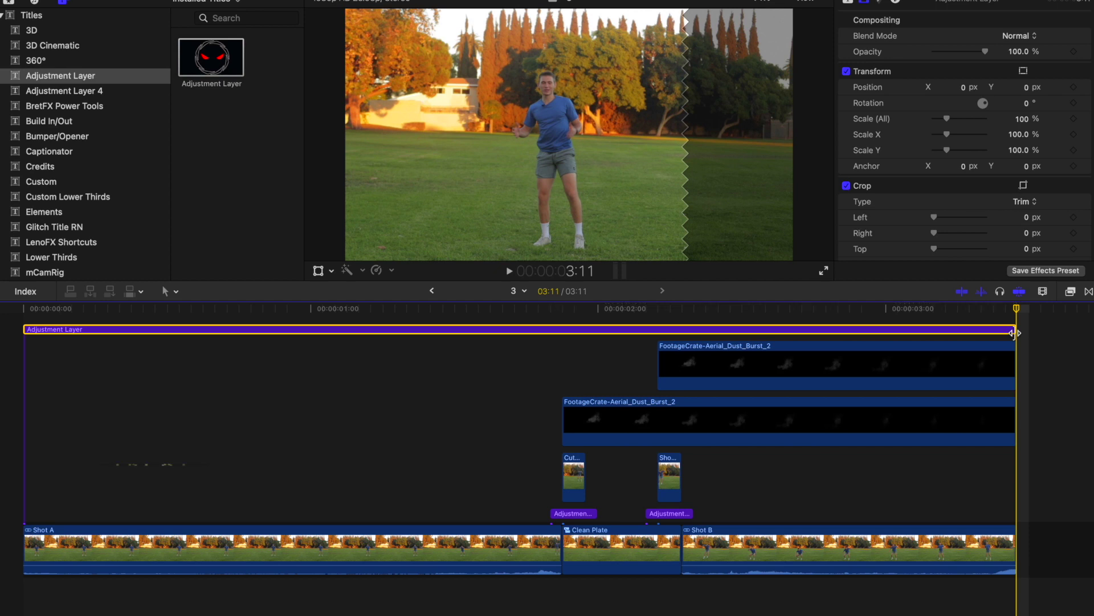
left_click(1071, 291)
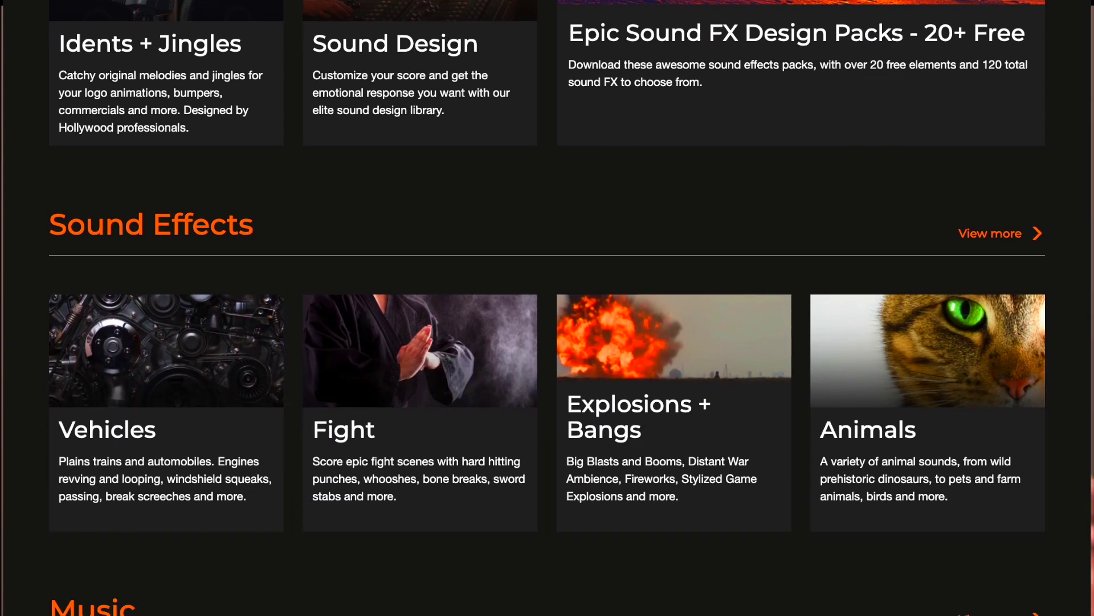
- Scroll the whoosh results and preview Ghostly Whoosh and Anime Whoosh Twice 05
scroll(547, 308, "down", 3)
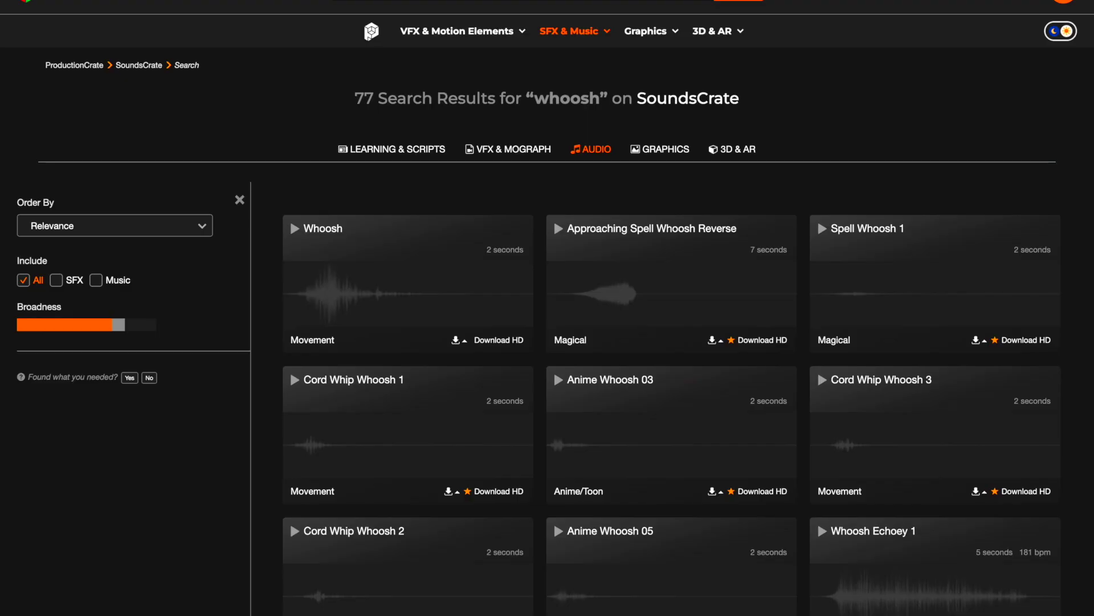
scroll(553, 370, "down", 10)
left_click(295, 447)
scroll(399, 399, "down", 2)
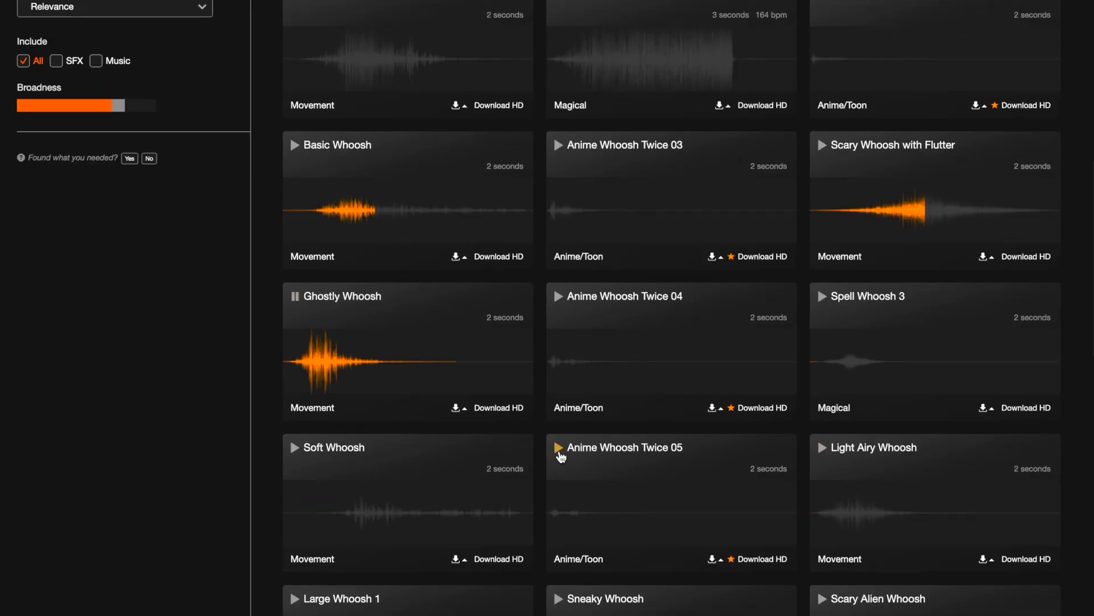
left_click(560, 456)
scroll(506, 240, "down", 4)
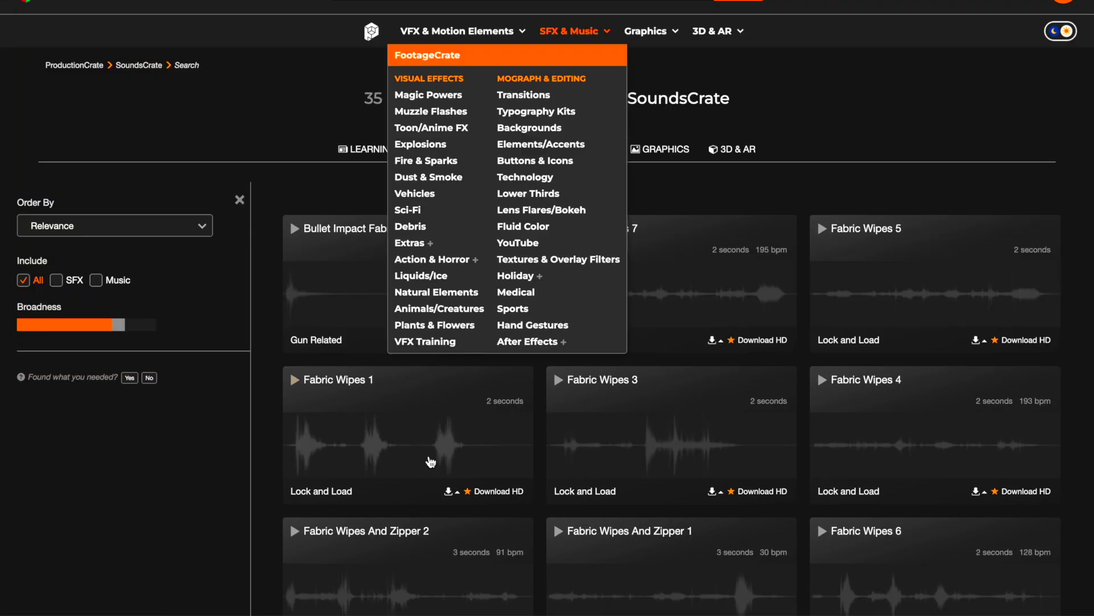
scroll(431, 462, "down", 7)
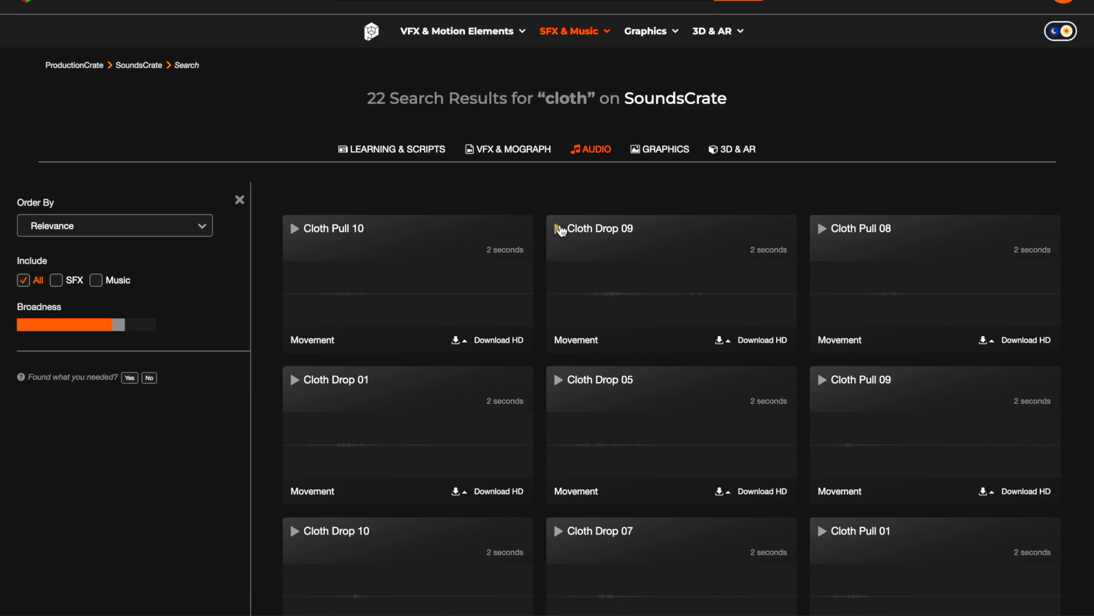